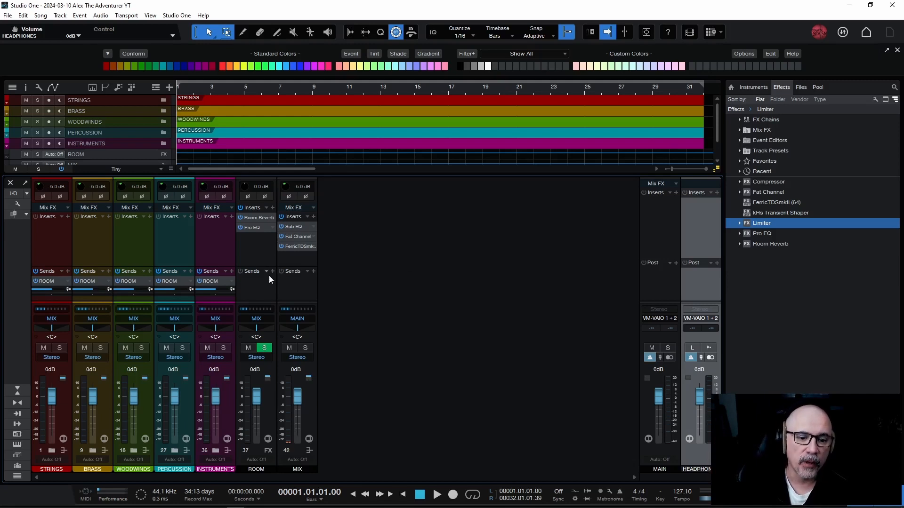
- Select the PERCUSSION bus channel in the mixer for processing
click(259, 257)
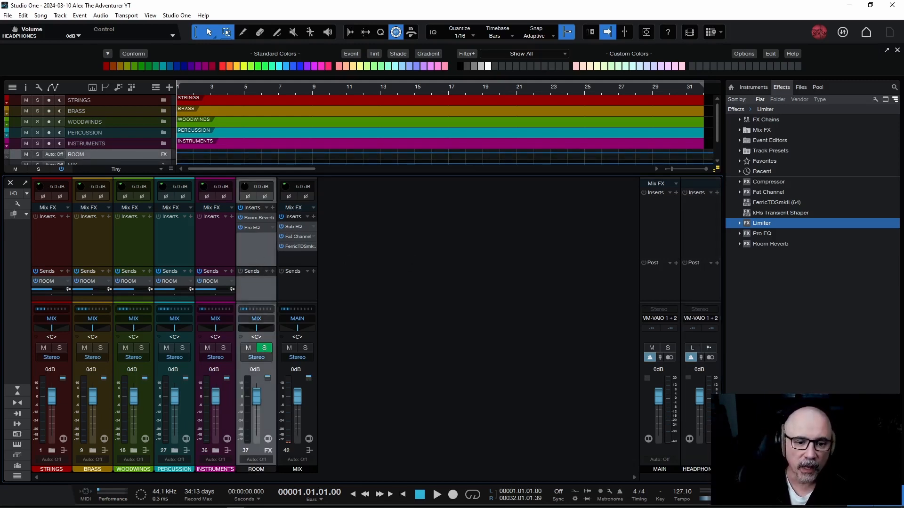
click(288, 260)
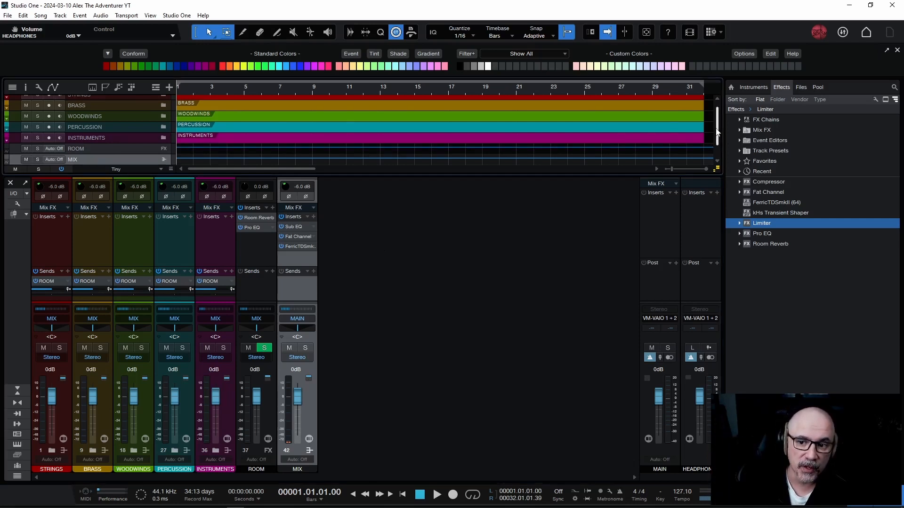
scroll(713, 133, up, 1)
click(171, 250)
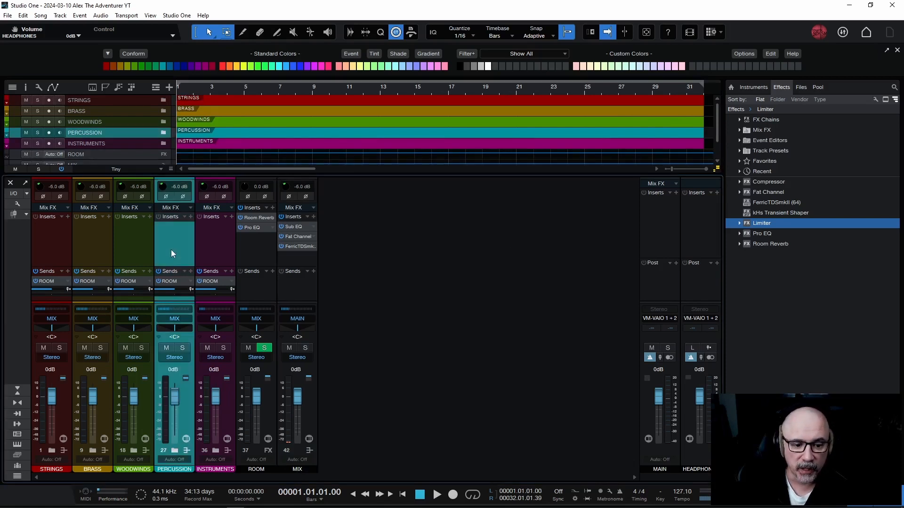
click(130, 239)
click(171, 239)
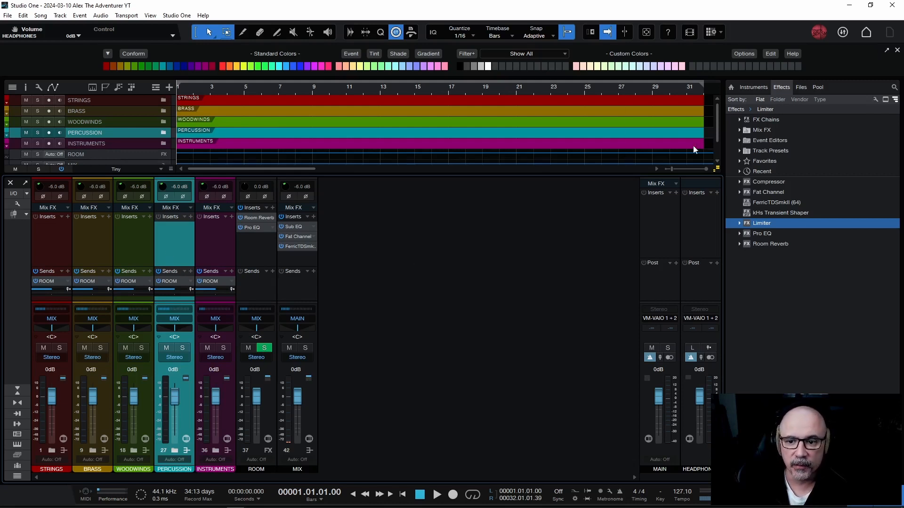
- Use the percussion folder's waveforms to set the playback start to bar 20, collapse the folder, and audition the full mix
click(6, 136)
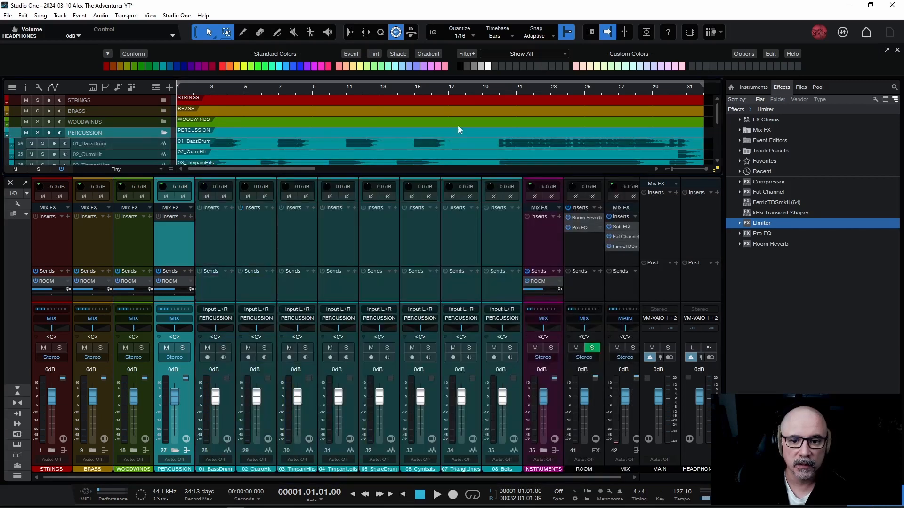
mouse_move(718, 121)
mouse_down()
mouse_move(717, 137)
mouse_move(716, 119)
mouse_up()
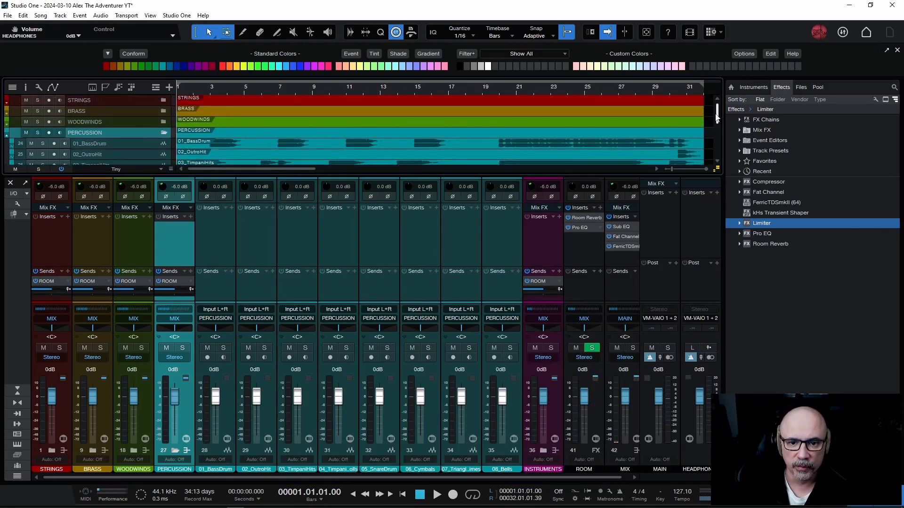
click(499, 90)
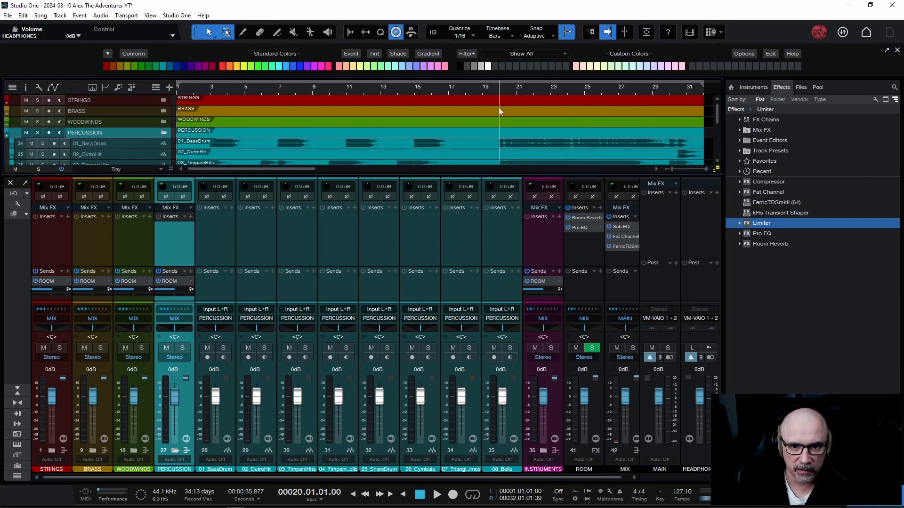
click(5, 137)
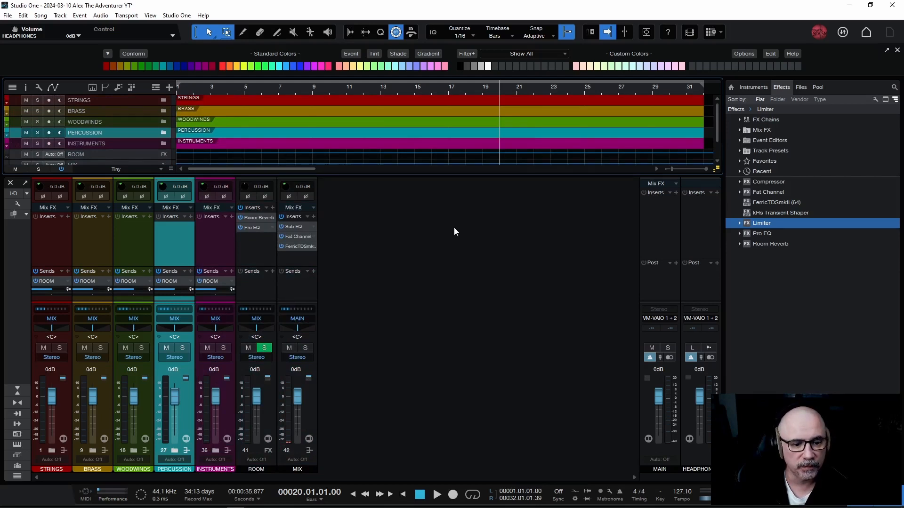
key(space)
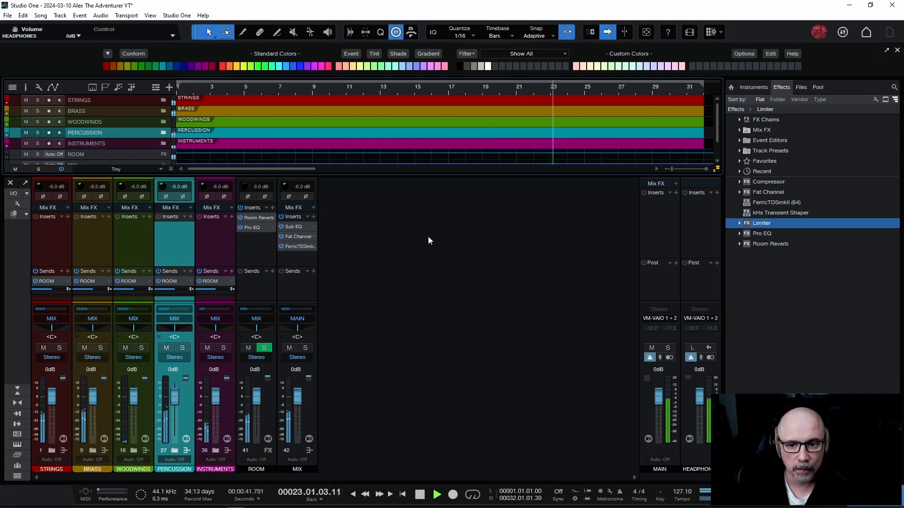
key(space)
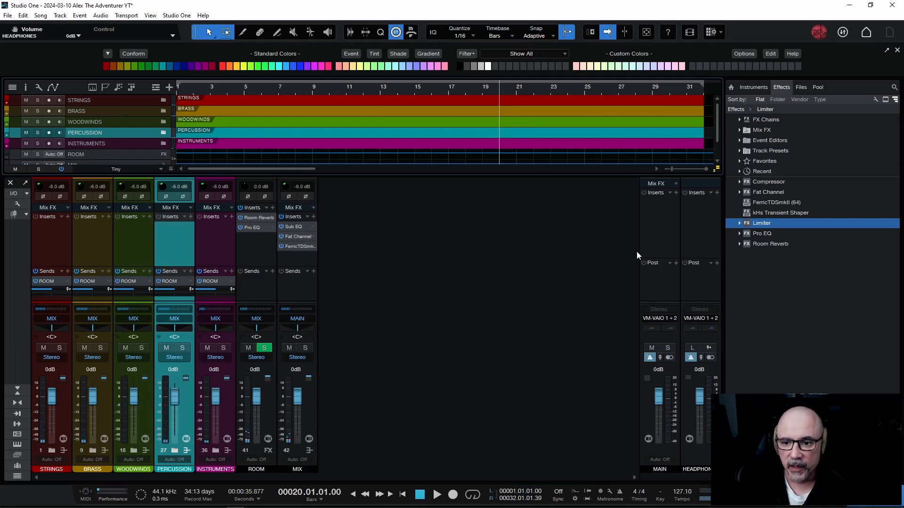
- Insert Pro EQ on the PERCUSSION bus, solo the bus, and play it to view its frequency spectrum
drag(766, 233, 171, 236)
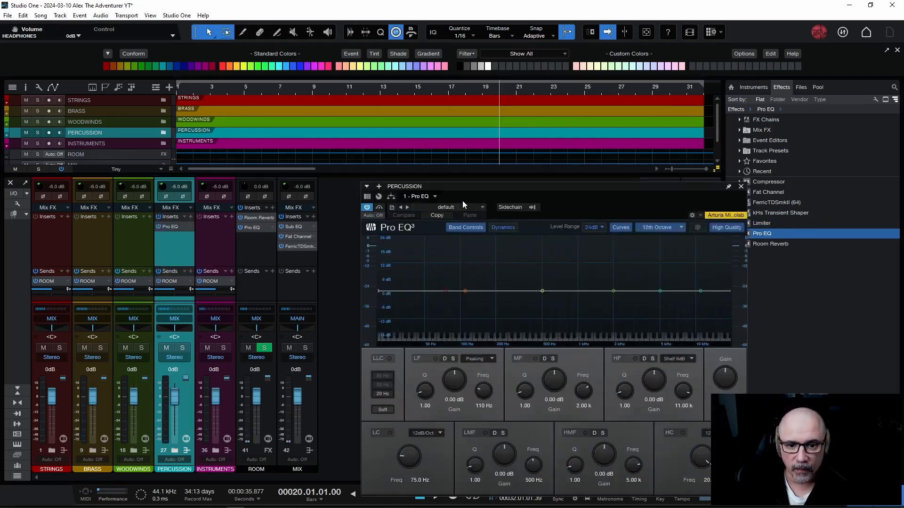
drag(481, 190, 444, 99)
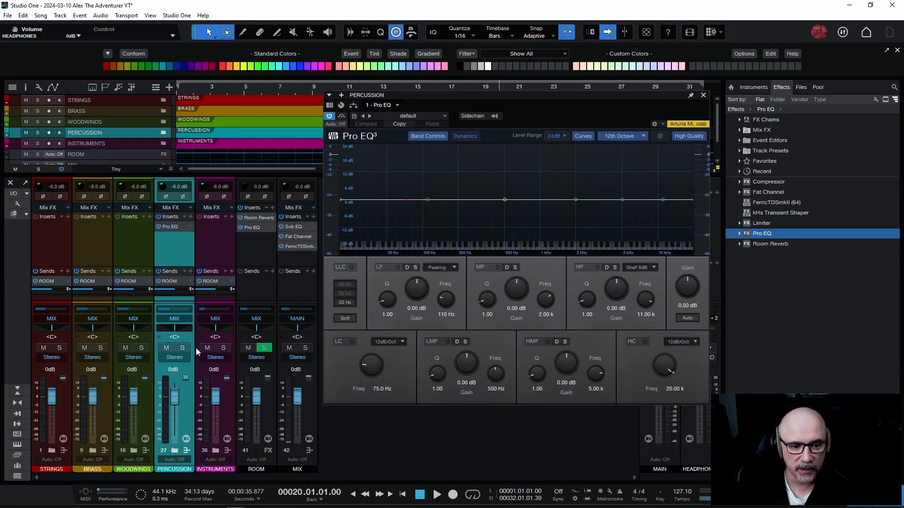
click(182, 348)
key(space)
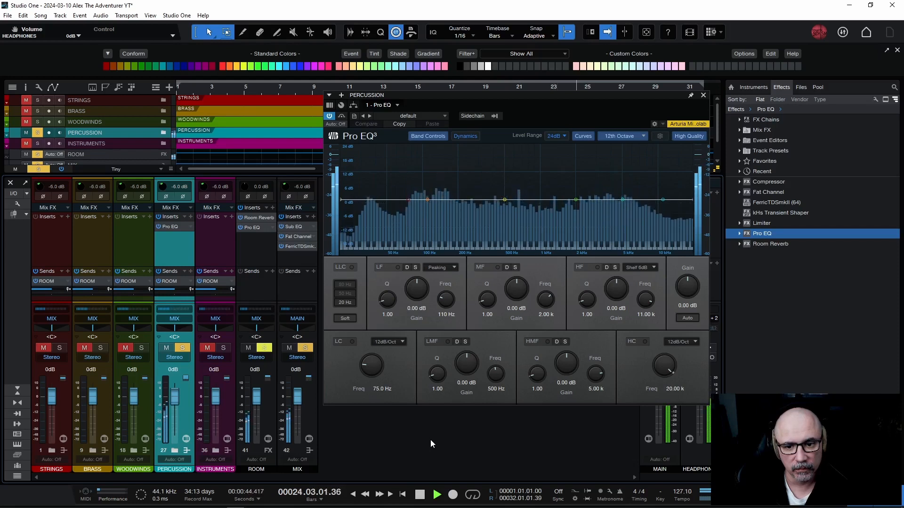
key(space)
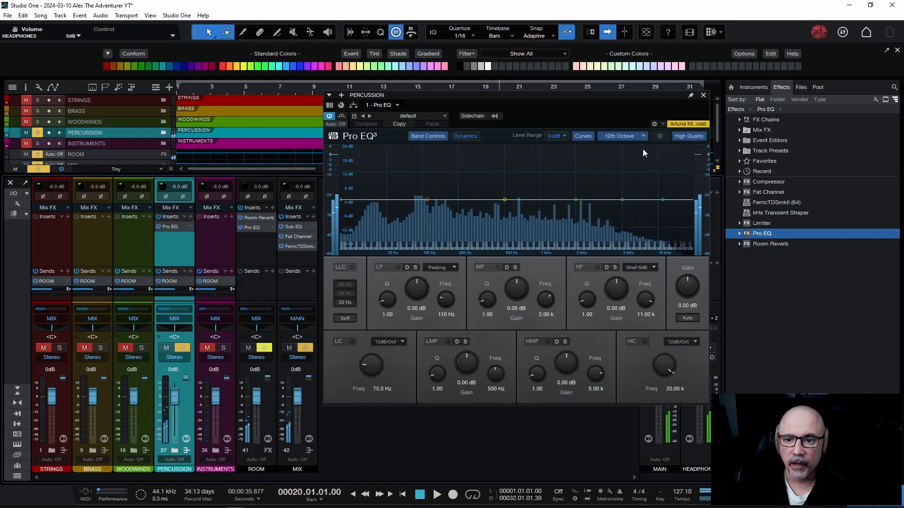
click(703, 96)
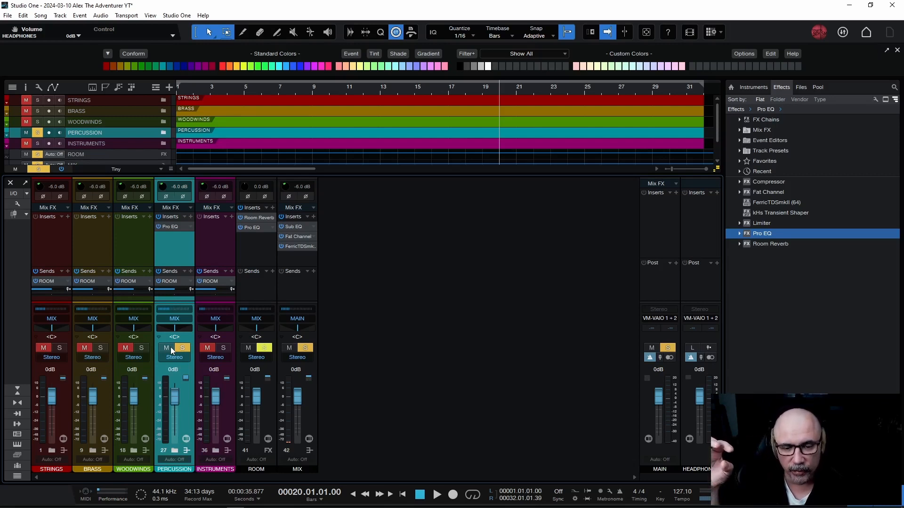
- Audition the soloed percussion from bar 20 and review its Pro EQ settings
key(space)
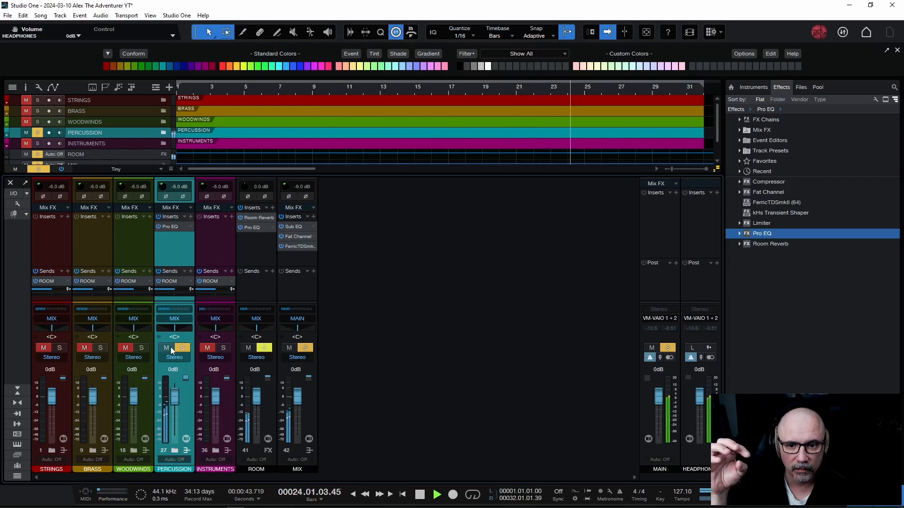
key(space)
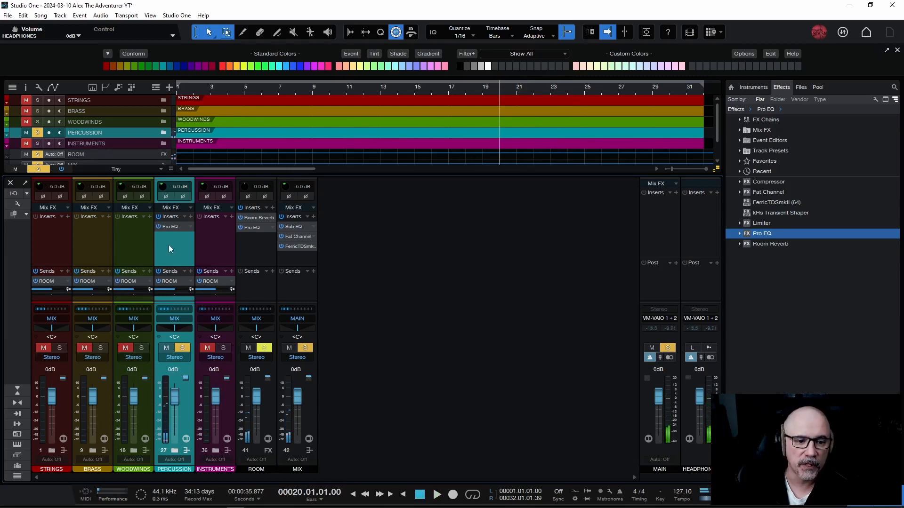
click(171, 226)
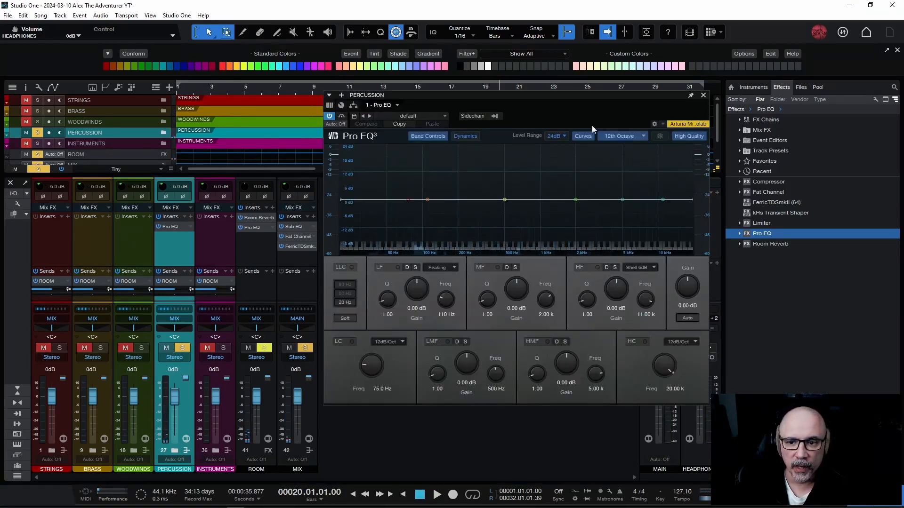
click(703, 96)
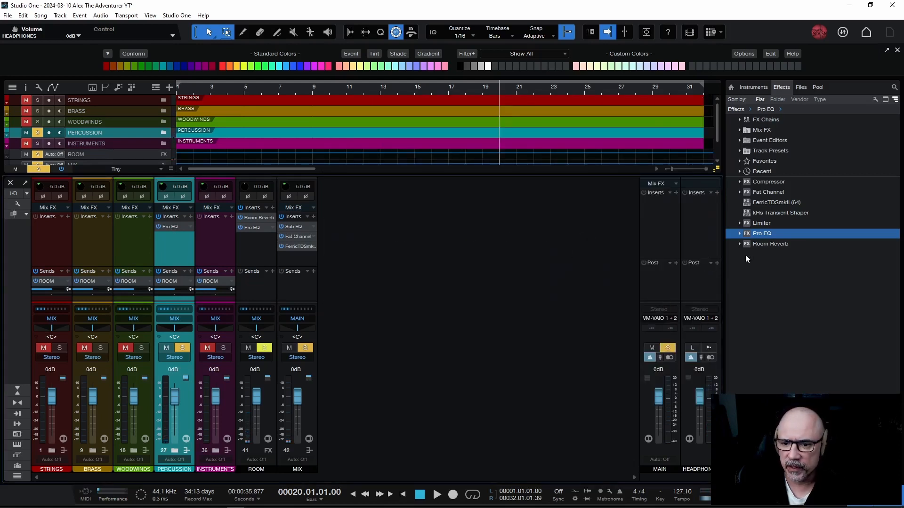
- Insert kHs Transient Shaper before Pro EQ on the PERCUSSION bus and place its window clear of the channels
drag(794, 218, 171, 224)
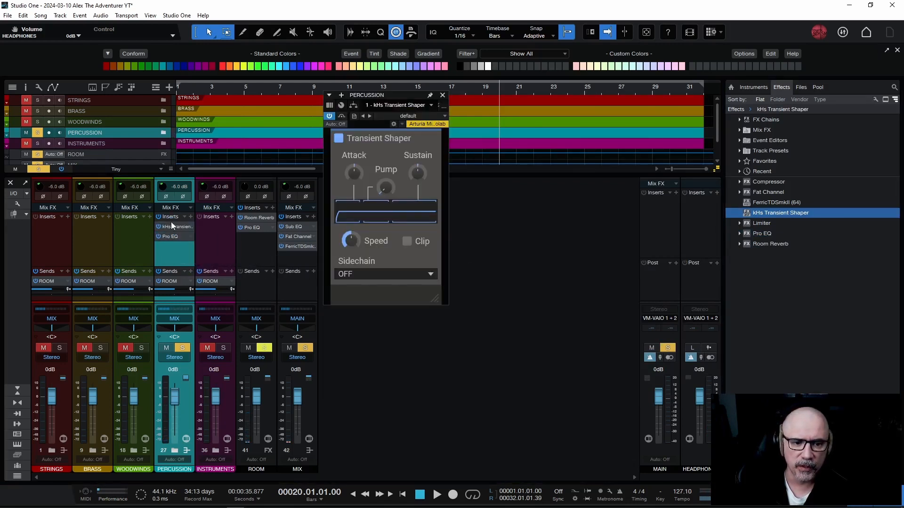
drag(390, 94, 476, 201)
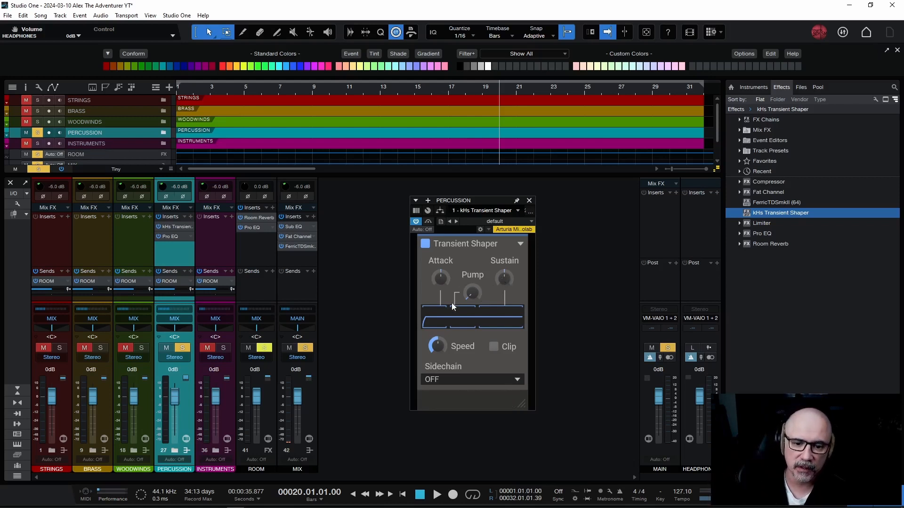
- Try contrasting Transient Shaper Sustain amounts on the soloed percussion during playback, including -72 % and 2 %
key(space)
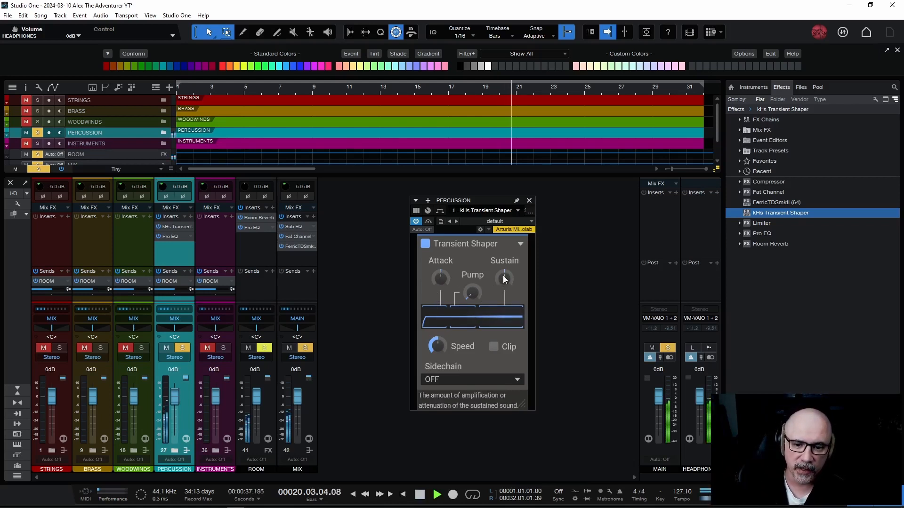
drag(504, 279, 504, 306)
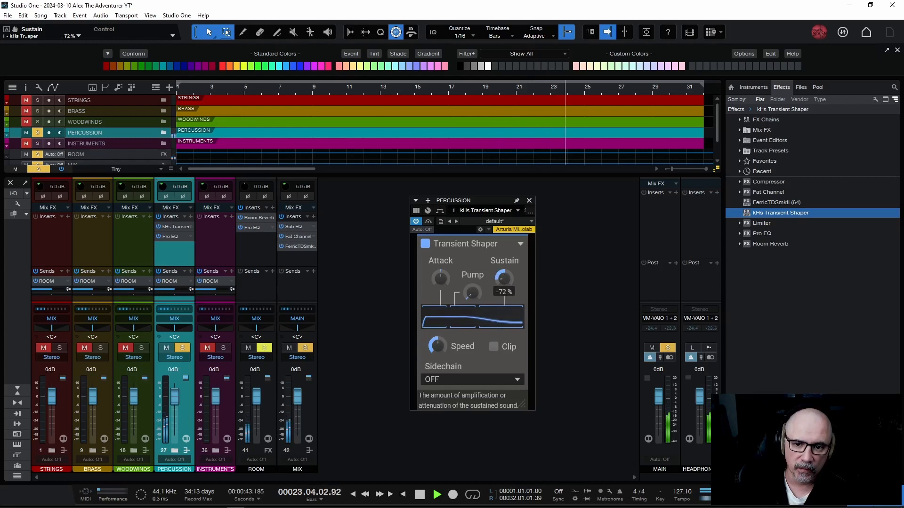
drag(504, 307, 503, 258)
key(space)
key(space)
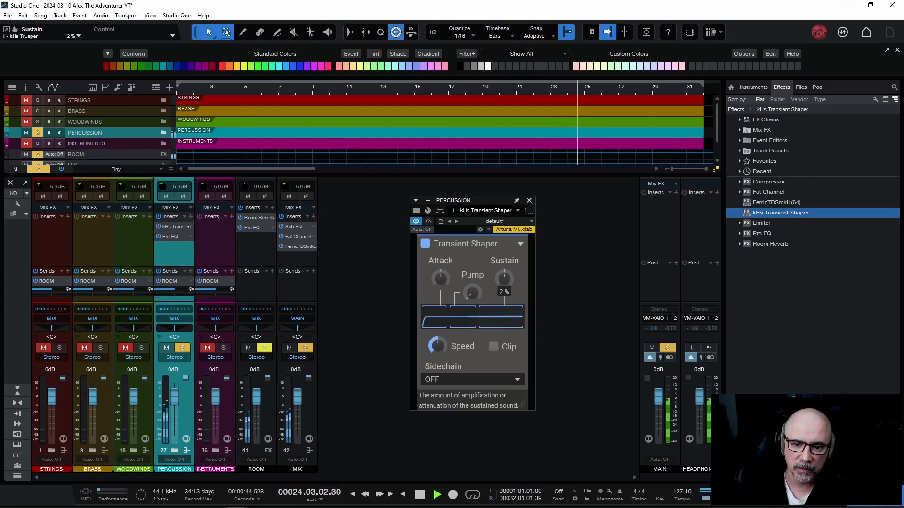
key(space)
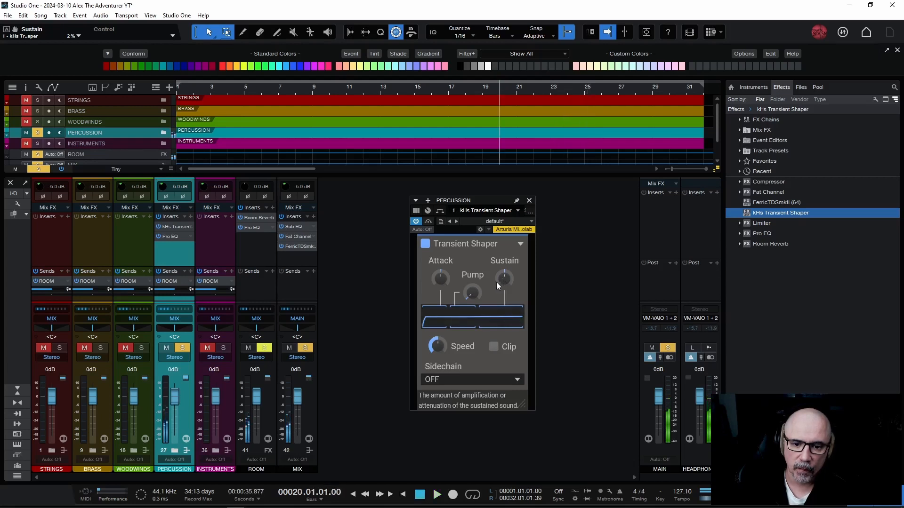
- Reduce the Transient Shaper's Sustain to -38 %, then ease it to -29 % while auditioning the soloed percussion
mouse_move(496, 281)
mouse_down()
mouse_move(496, 297)
mouse_move(497, 281)
mouse_up()
key(space)
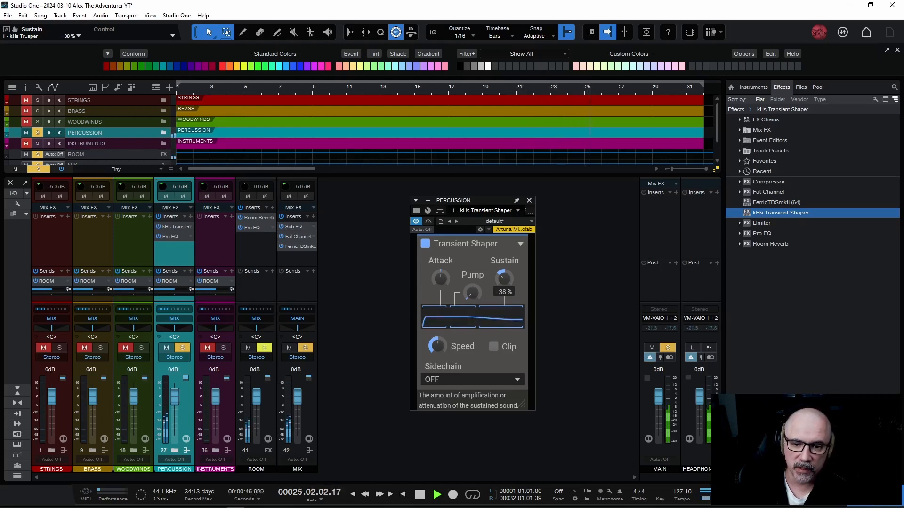
key(space)
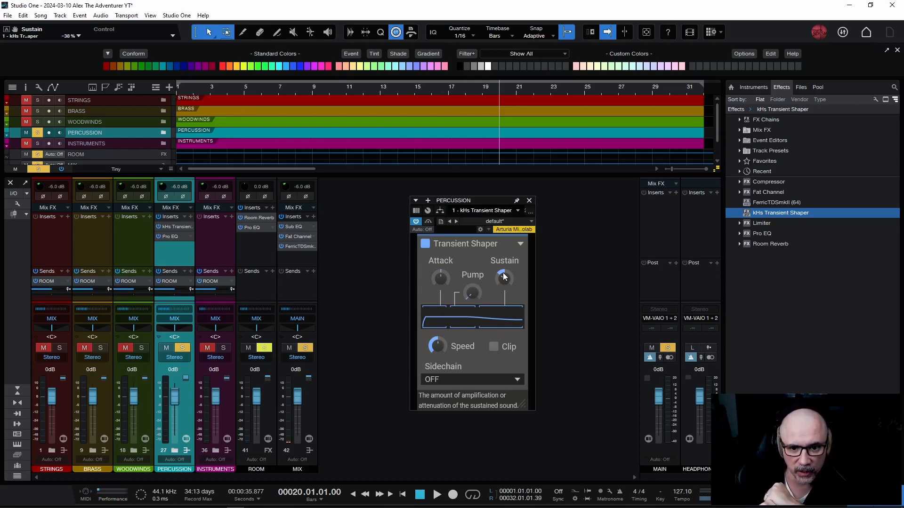
key(space)
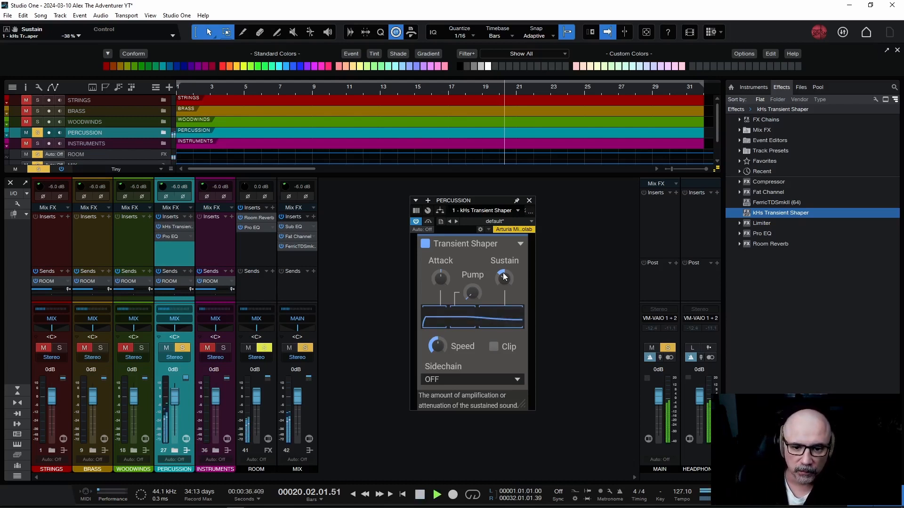
drag(502, 273, 503, 271)
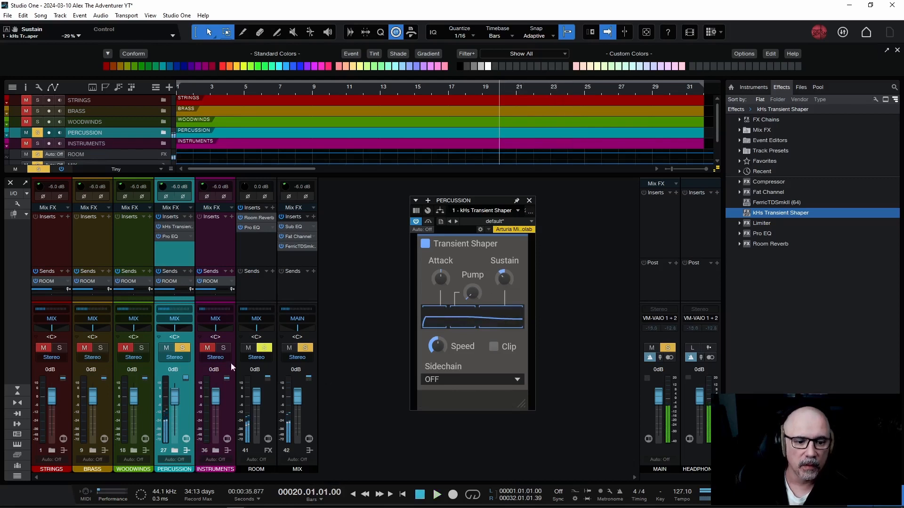
- Unsolo the PERCUSSION bus and fine-tune the Transient Shaper's Sustain to -24 % against the full mix
click(183, 348)
key(space)
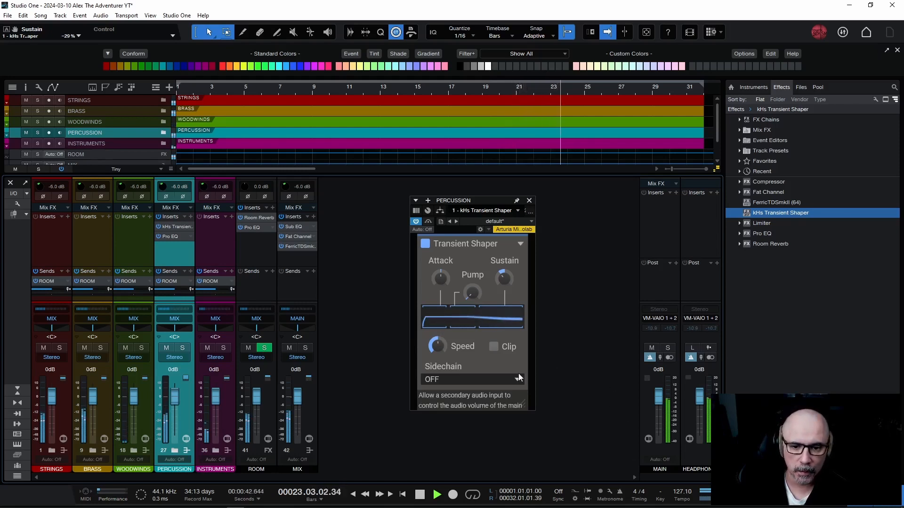
mouse_move(501, 280)
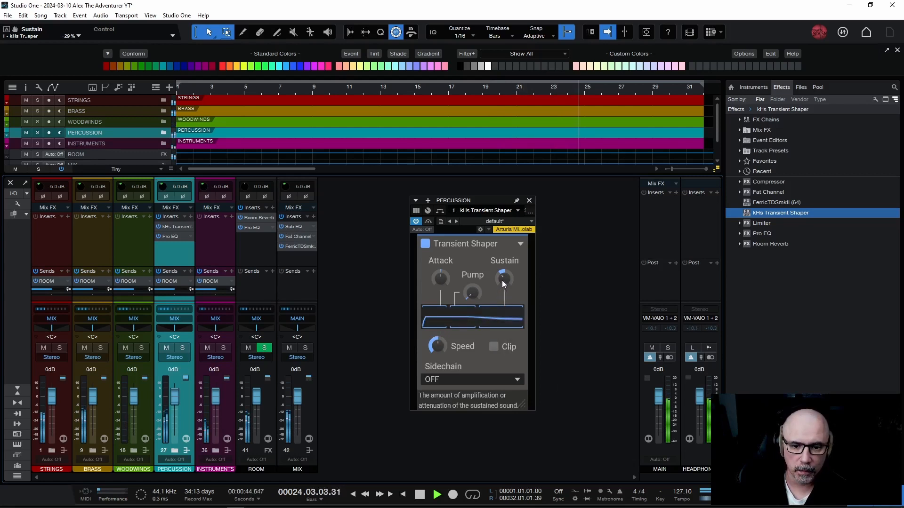
key(space)
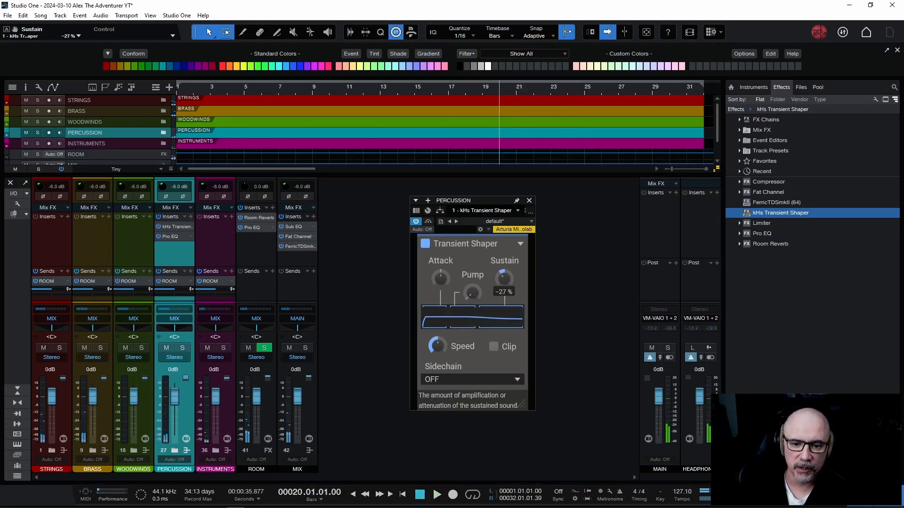
key(space)
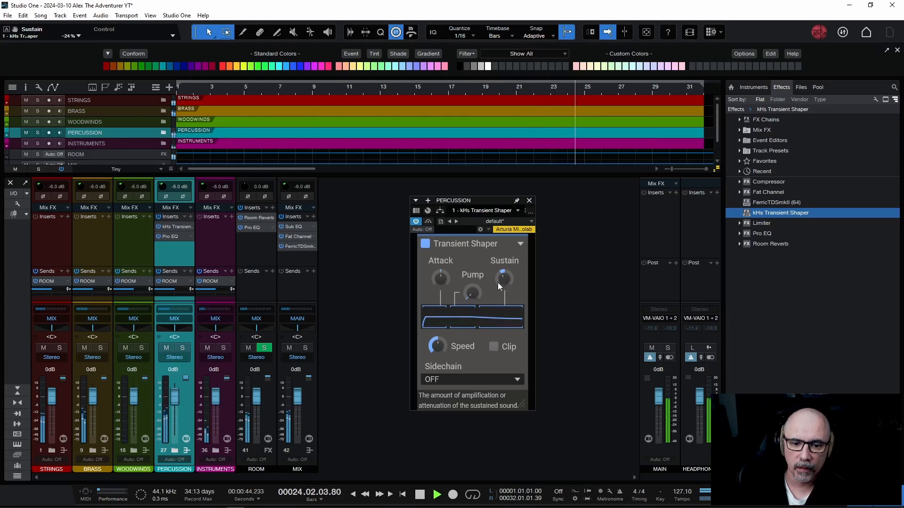
key(space)
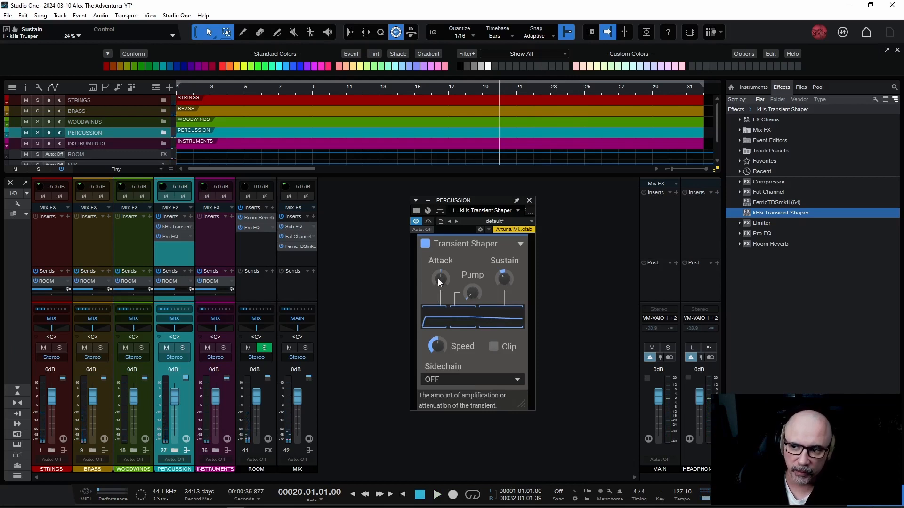
- Raise the Transient Shaper's Attack to 25 % while auditioning the full mix, and close its window
key(space)
drag(439, 281, 438, 277)
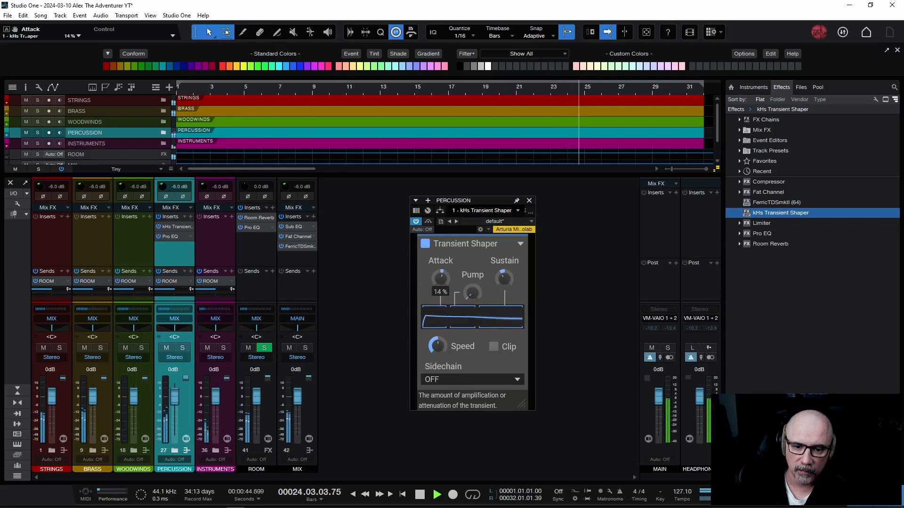
mouse_move(438, 278)
mouse_down()
mouse_move(438, 266)
mouse_move(438, 278)
mouse_up()
key(space)
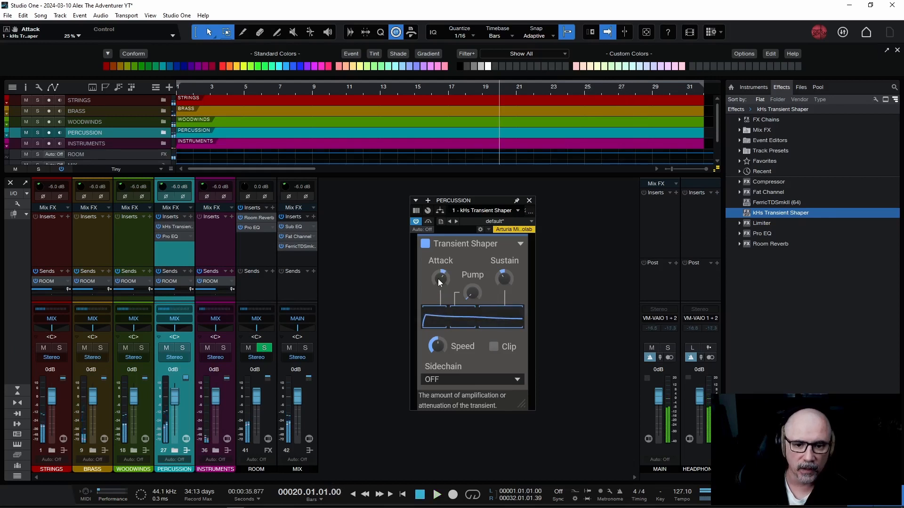
click(529, 201)
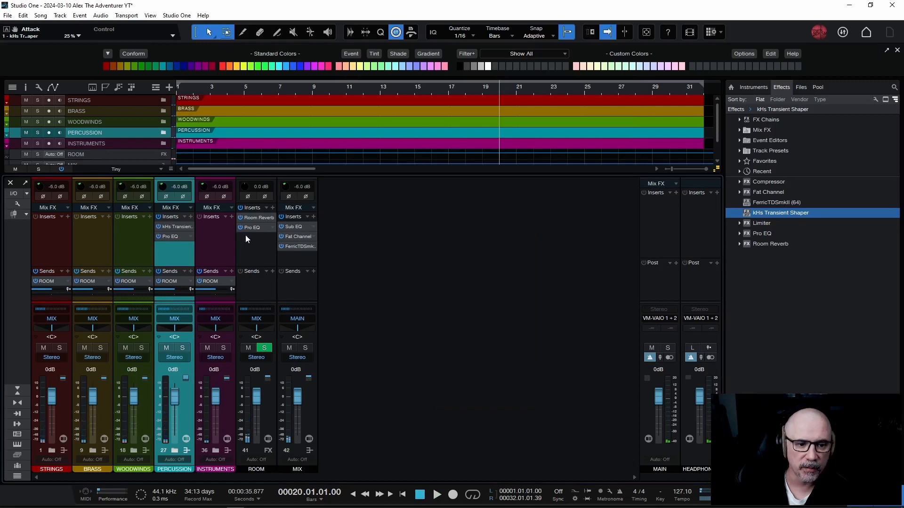
- Open the PERCUSSION bus's Pro EQ and boost the LMF band by about 4 dB near 367 Hz during playback
click(174, 237)
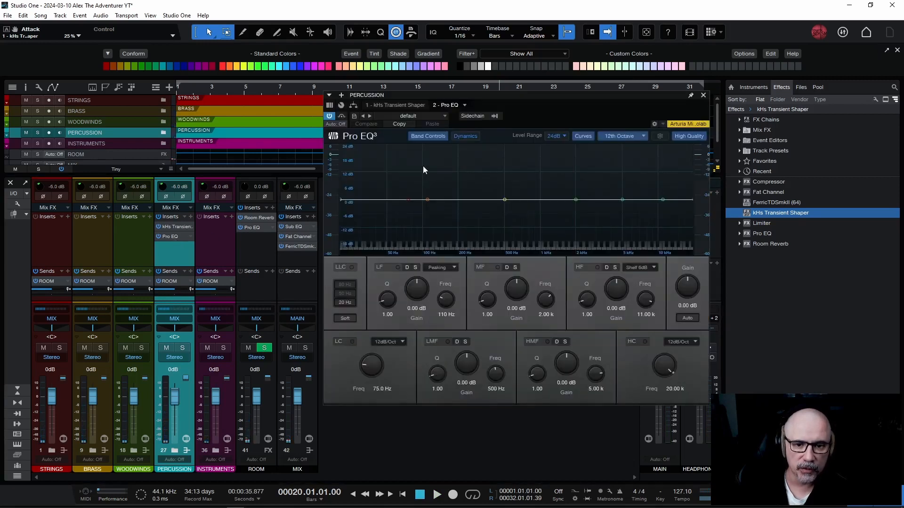
drag(499, 95, 457, 135)
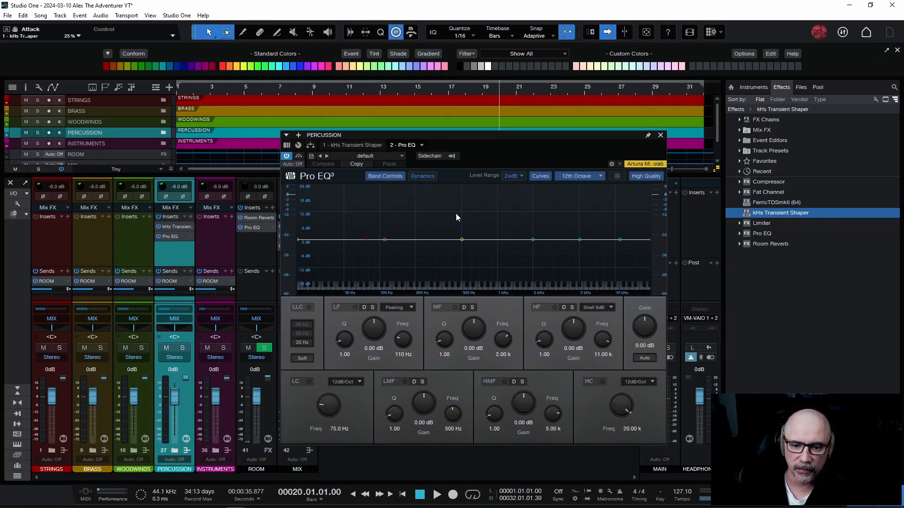
key(space)
mouse_move(463, 241)
mouse_down()
mouse_move(439, 229)
mouse_move(447, 234)
mouse_up()
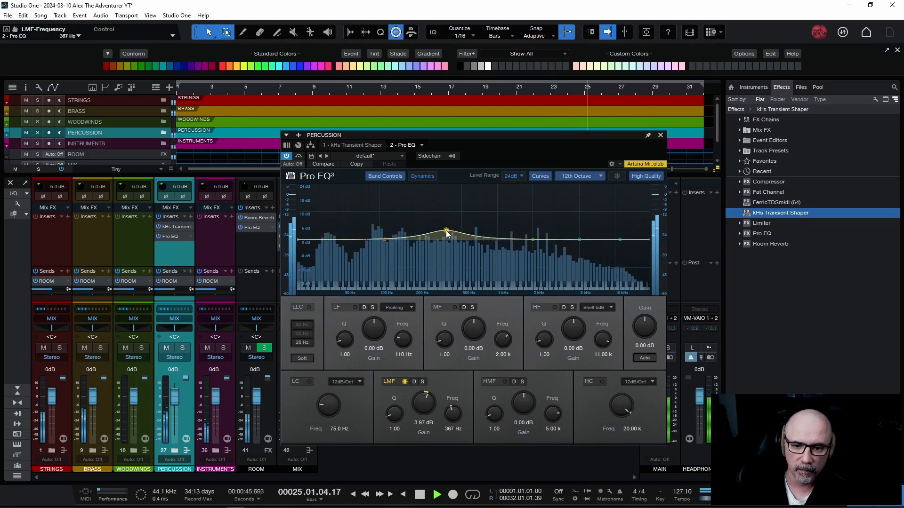
- Compare the full mix with the percussion's LMF boost bypassed and active during playback
click(404, 382)
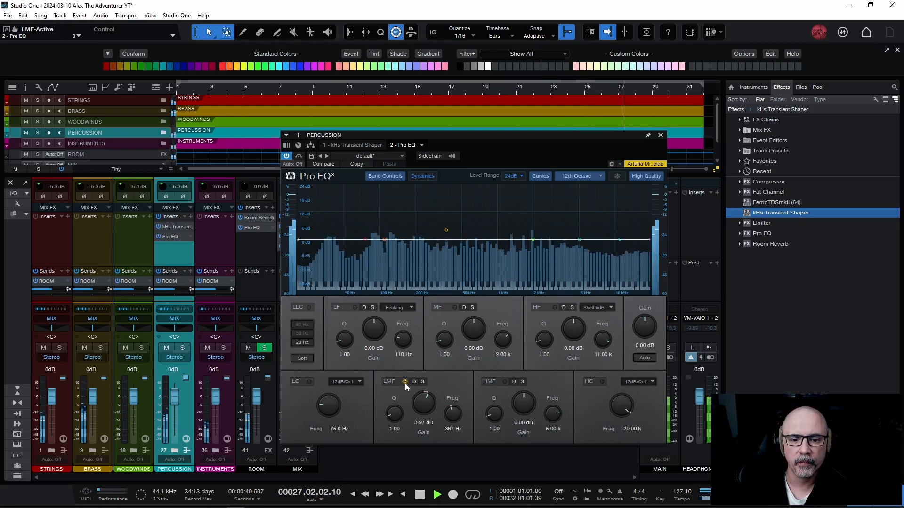
click(405, 382)
key(space)
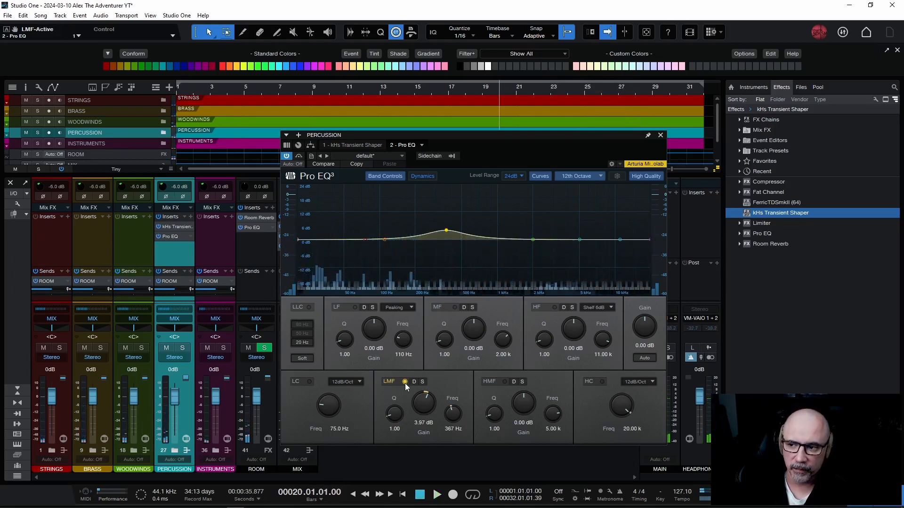
click(405, 382)
key(space)
click(404, 382)
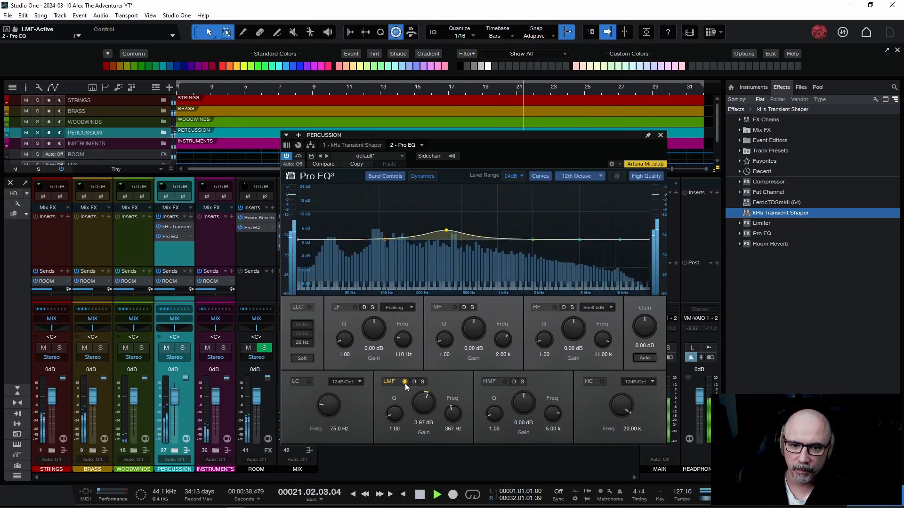
click(404, 382)
click(405, 382)
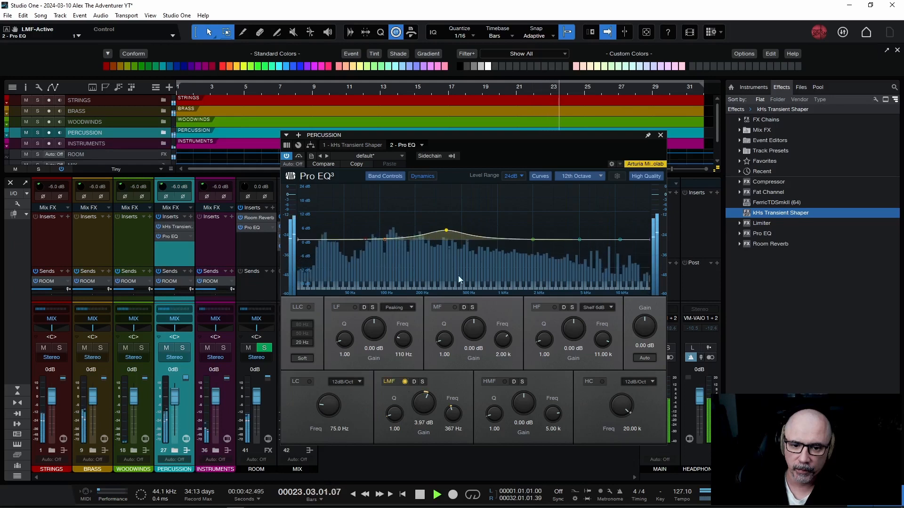
- Refine the LMF boost to 4.36 dB at 392 Hz, and solo that EQ band to audition it
drag(446, 231, 450, 230)
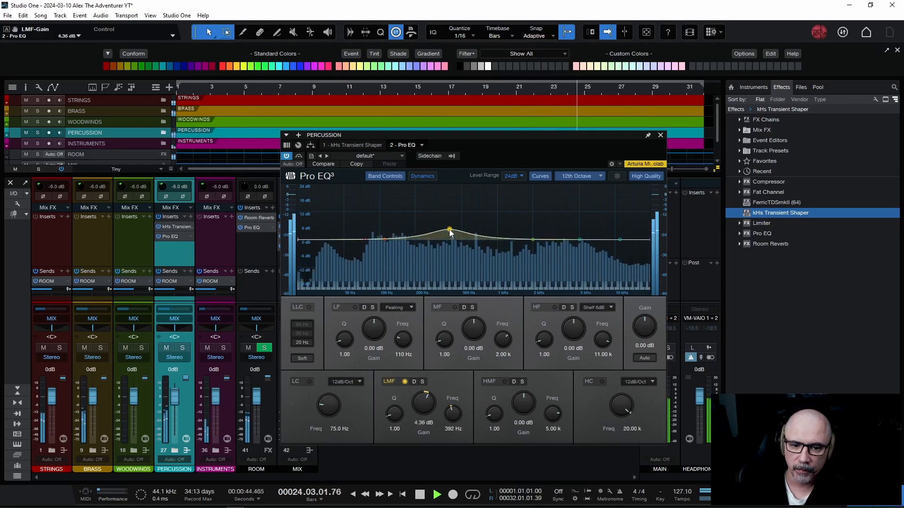
key(space)
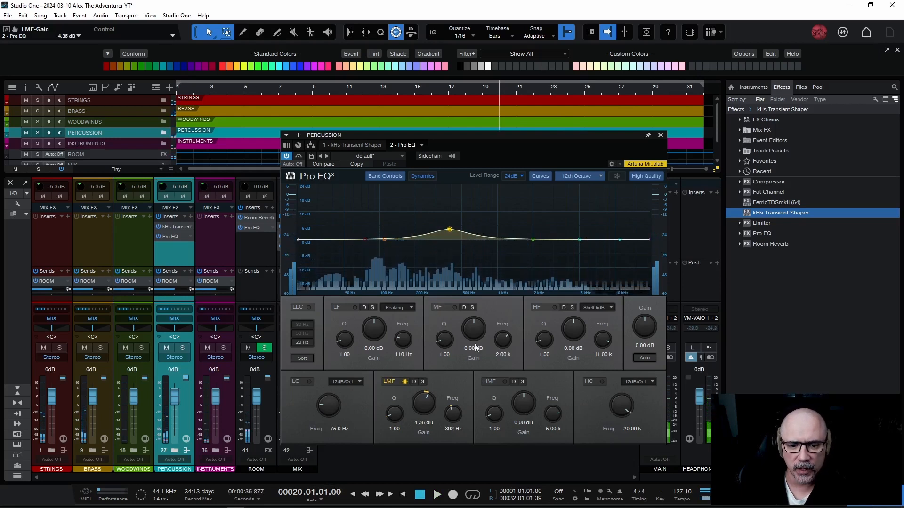
click(423, 381)
key(space)
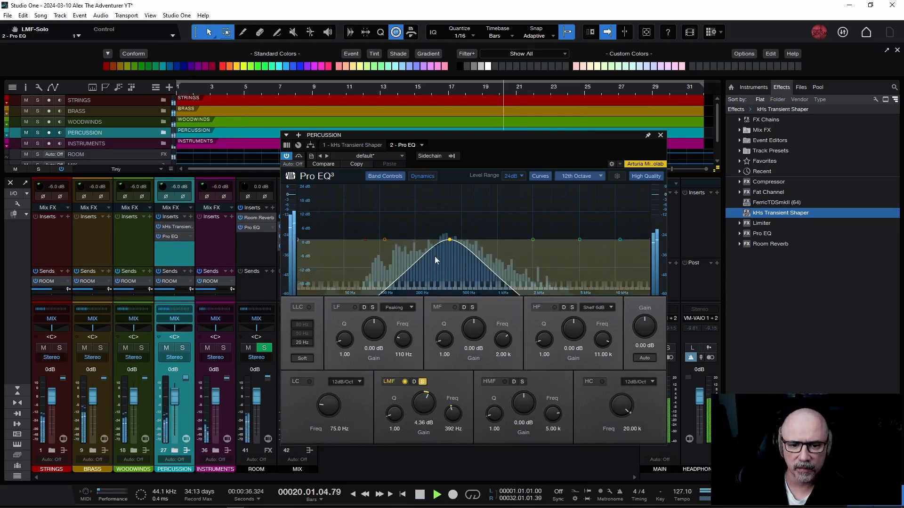
key(space)
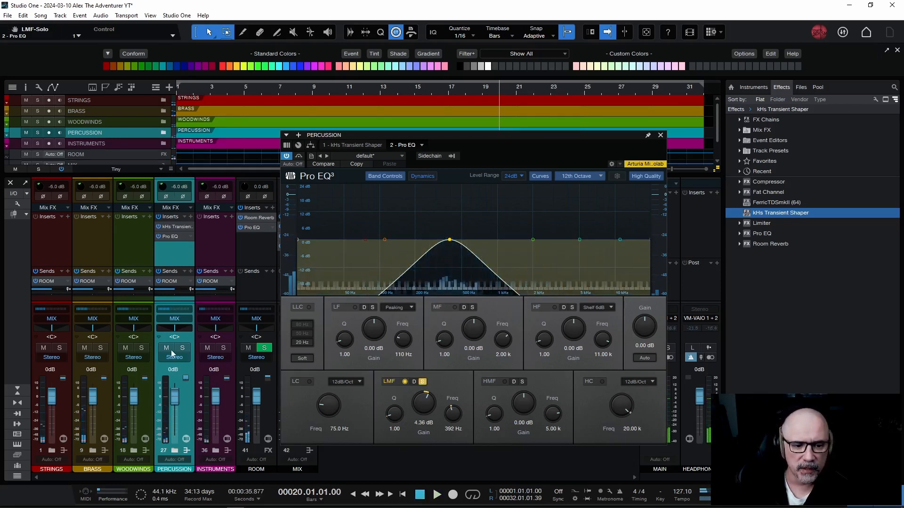
- Solo the PERCUSSION bus, retune the isolated LMF band to 374 Hz by ear, and unsolo the band
click(181, 348)
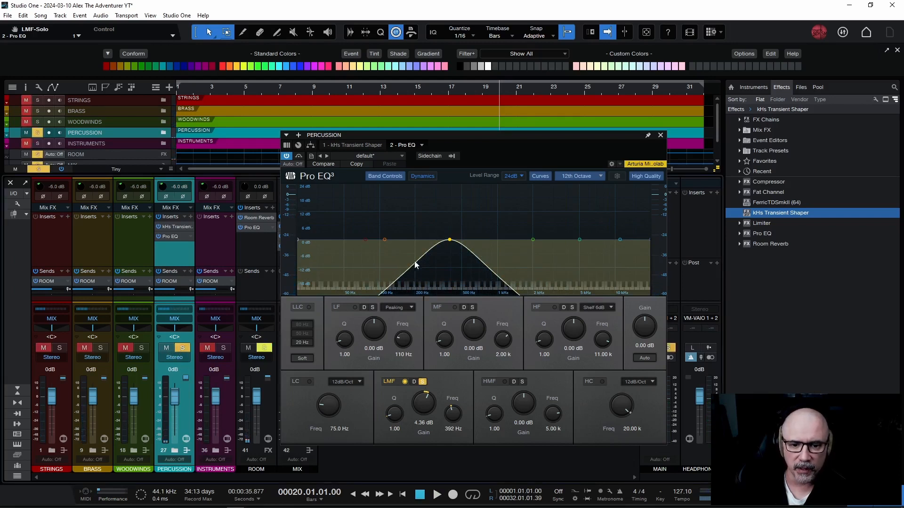
key(space)
mouse_move(449, 241)
mouse_down()
mouse_move(423, 241)
mouse_move(448, 239)
mouse_up()
key(space)
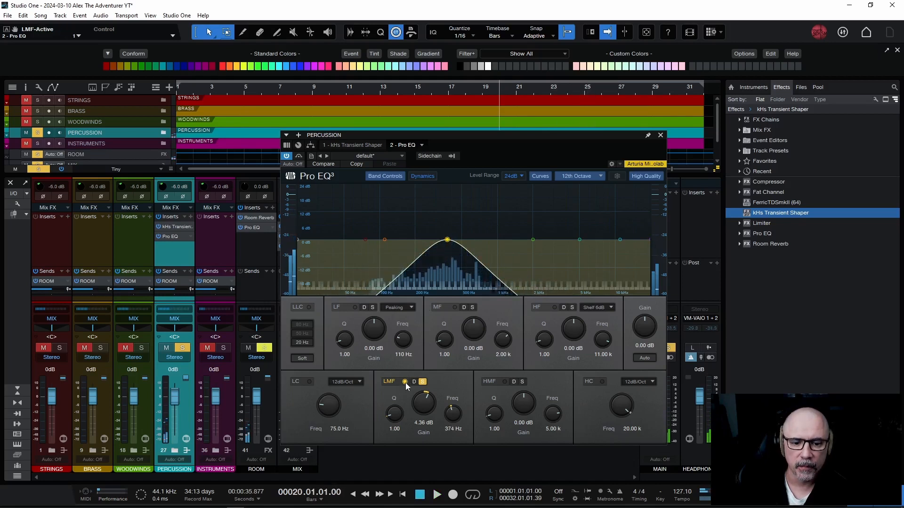
click(422, 382)
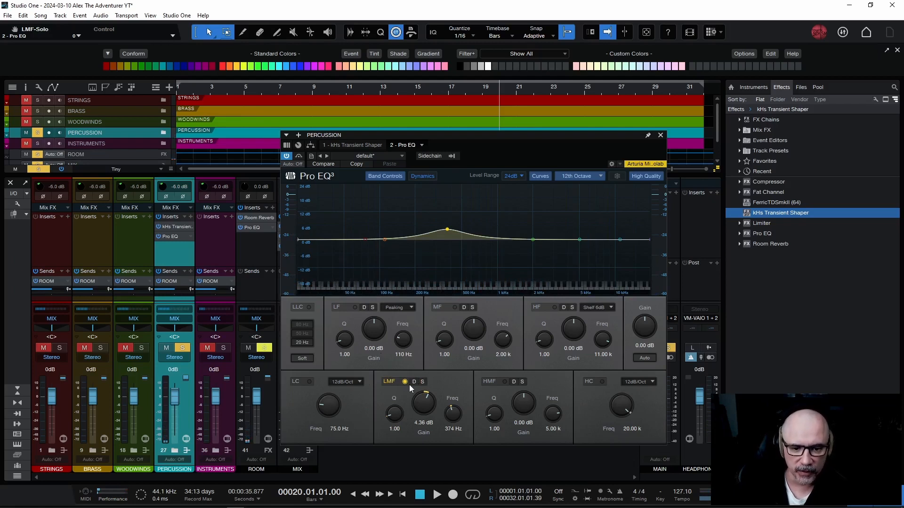
- Compare the LMF boost on and off against the soloed percussion, leaving the band deactivated and Pro EQ closed
key(space)
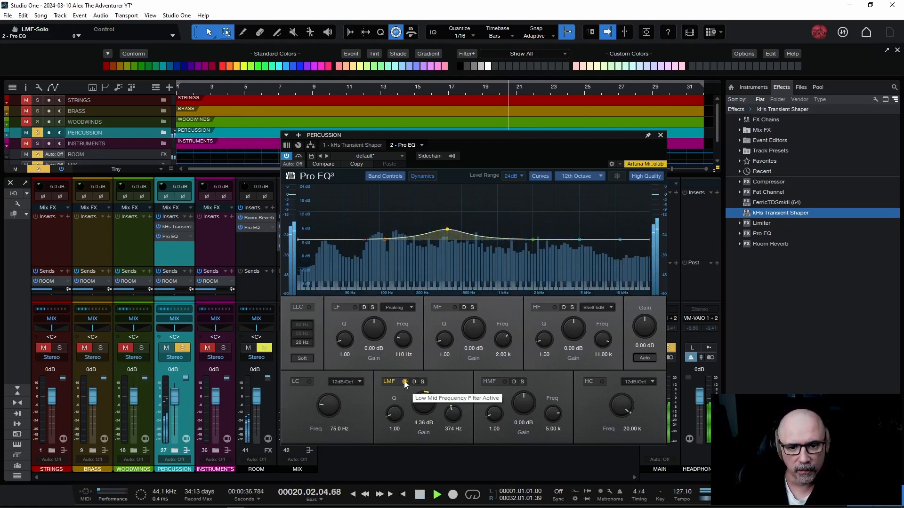
click(404, 382)
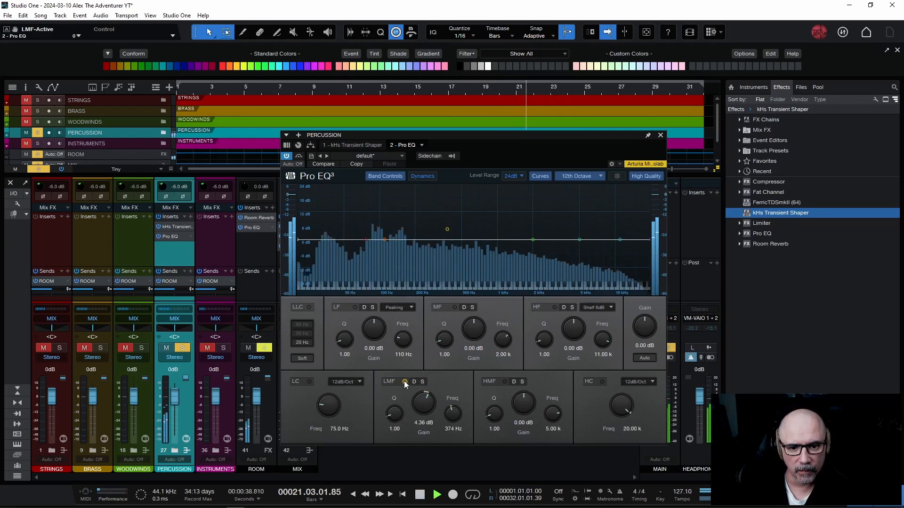
click(404, 382)
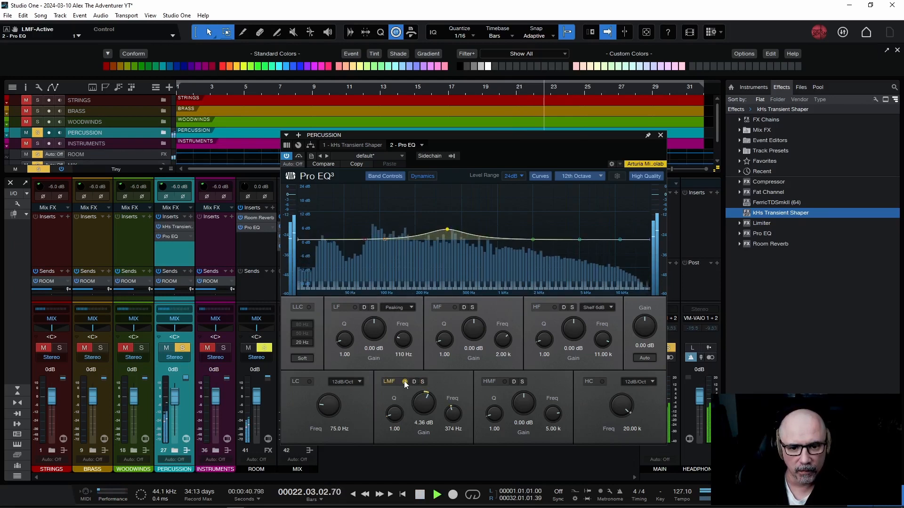
click(404, 382)
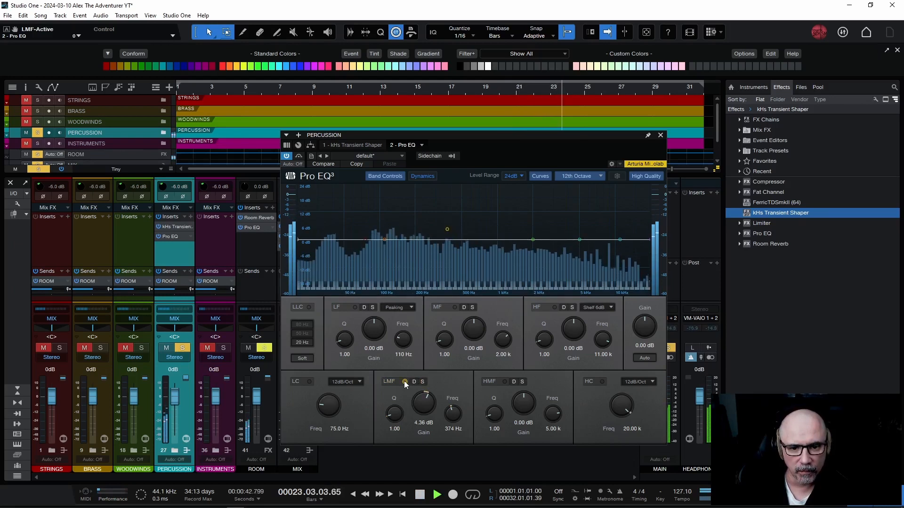
key(space)
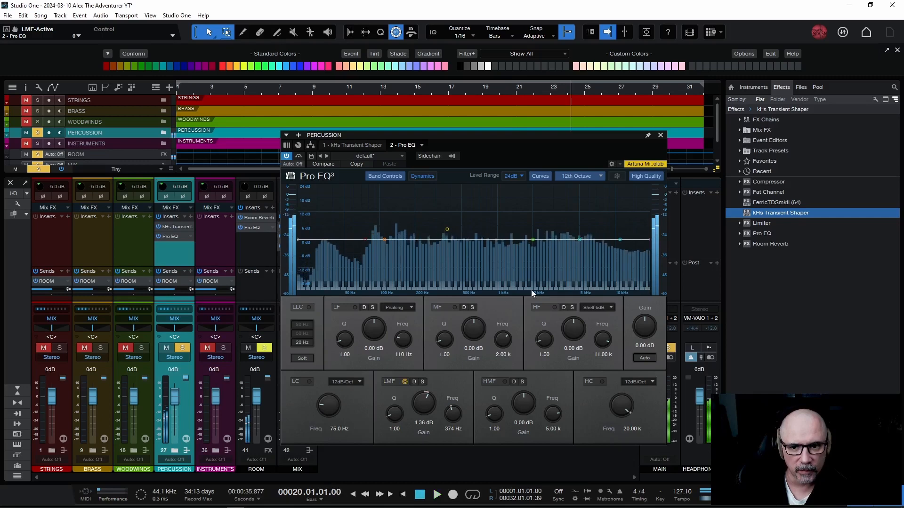
click(660, 136)
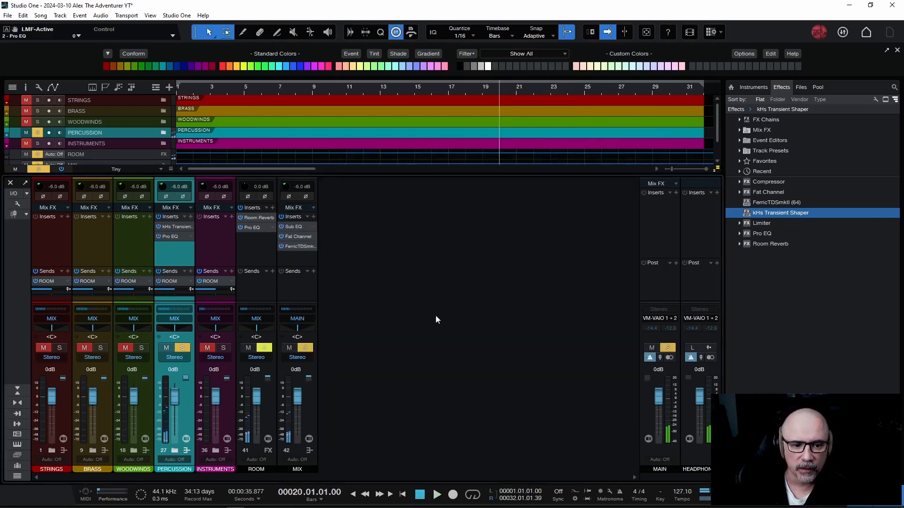
- Reopen the PERCUSSION bus's Pro EQ clear of the channels and briefly check the spectrum during playback
click(171, 236)
drag(447, 139, 493, 137)
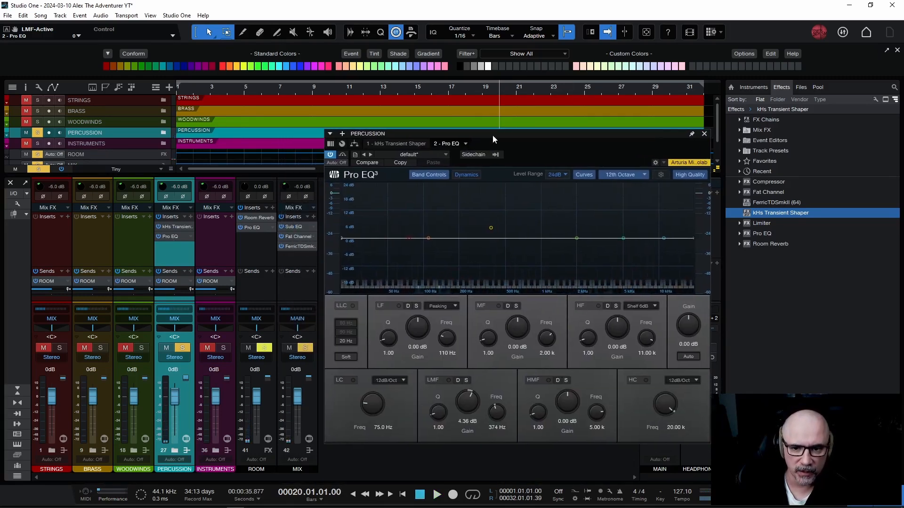
key(space)
key(space)
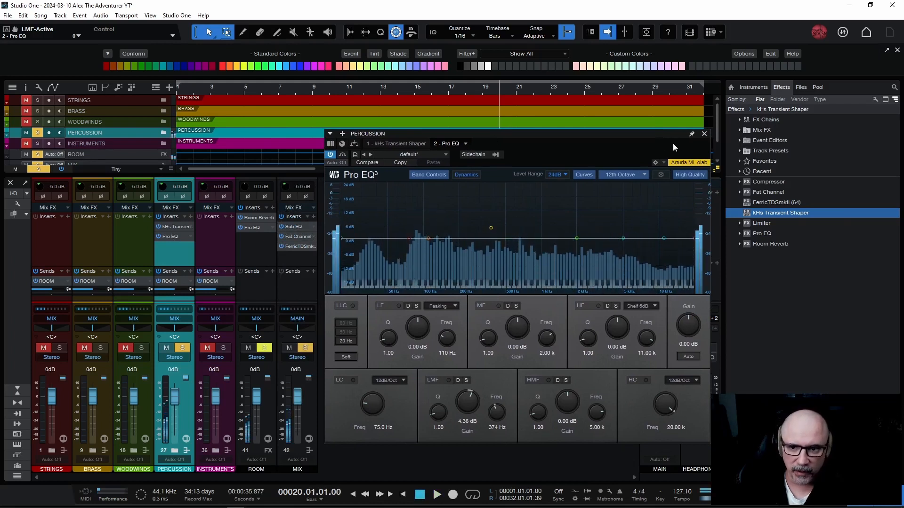
click(704, 134)
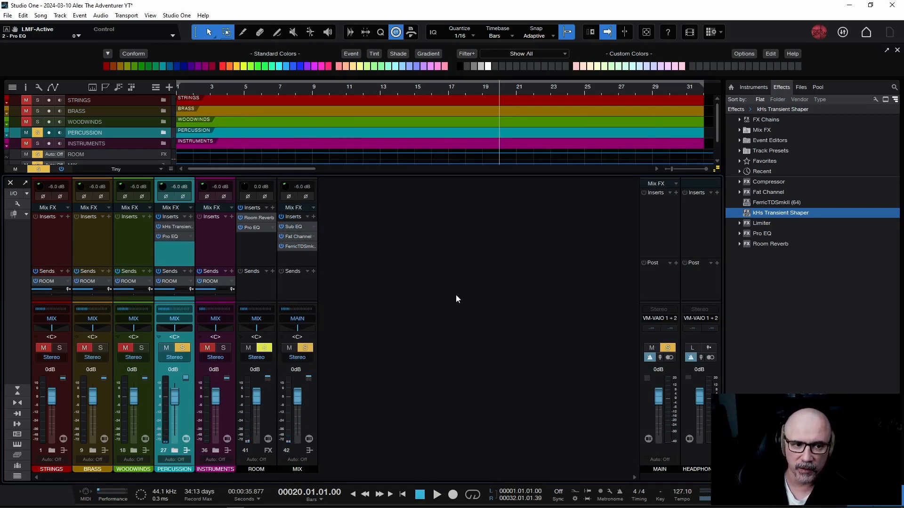
- Unsolo the PERCUSSION bus and compare its inserts bypassed and active within the full mix
click(40, 134)
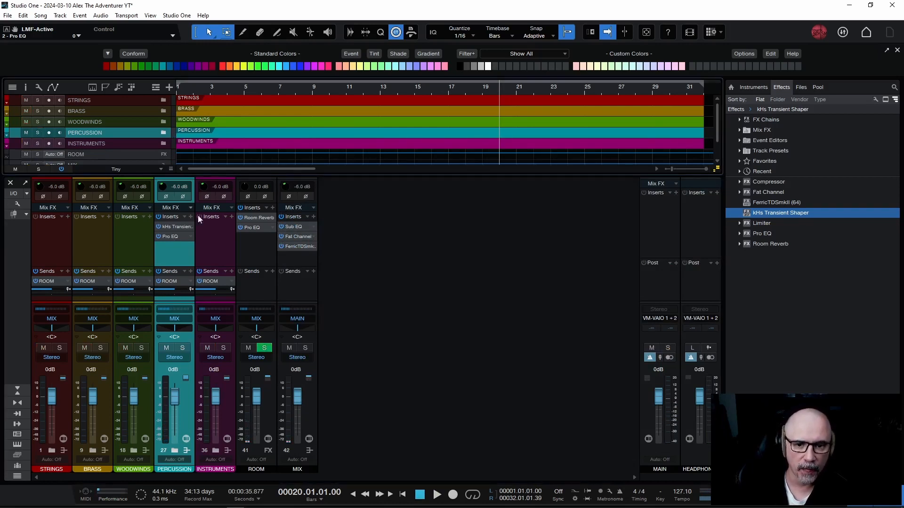
key(space)
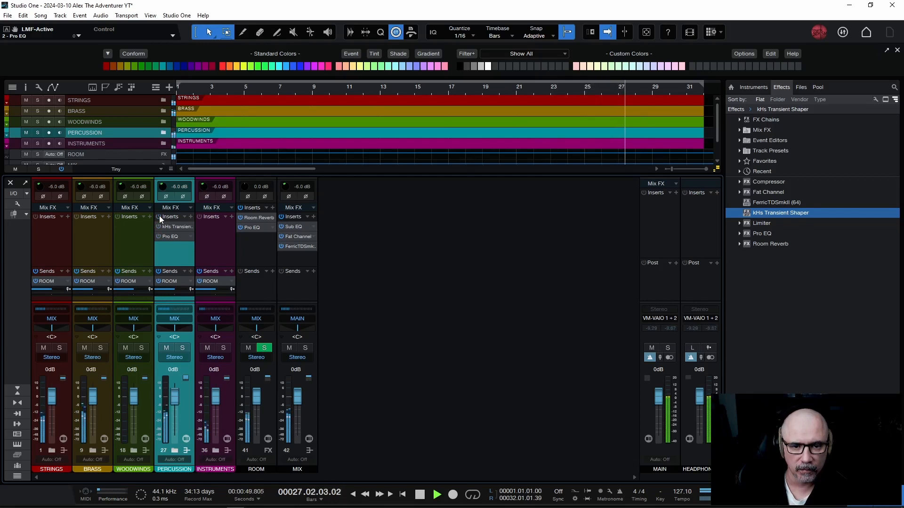
key(space)
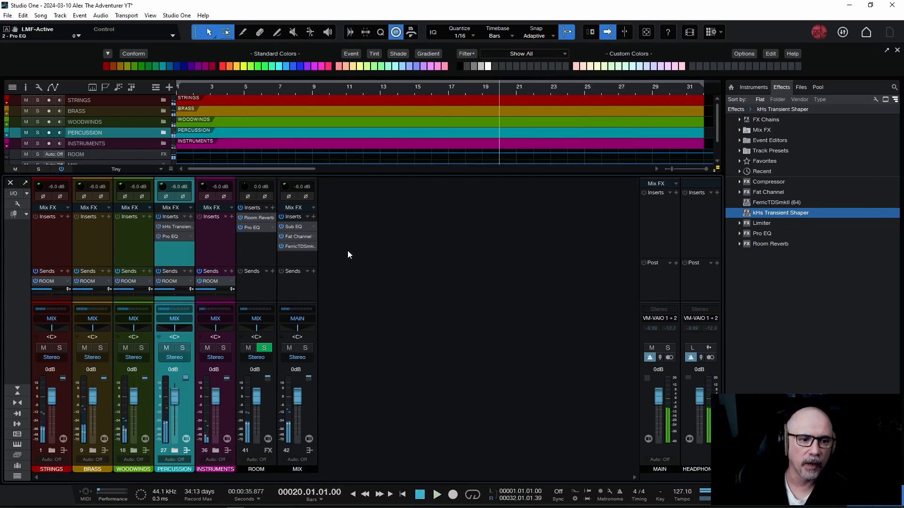
- Expand the WOODWINDS folder and look over its individual instrument tracks
click(8, 126)
scroll(86, 122, down, 3)
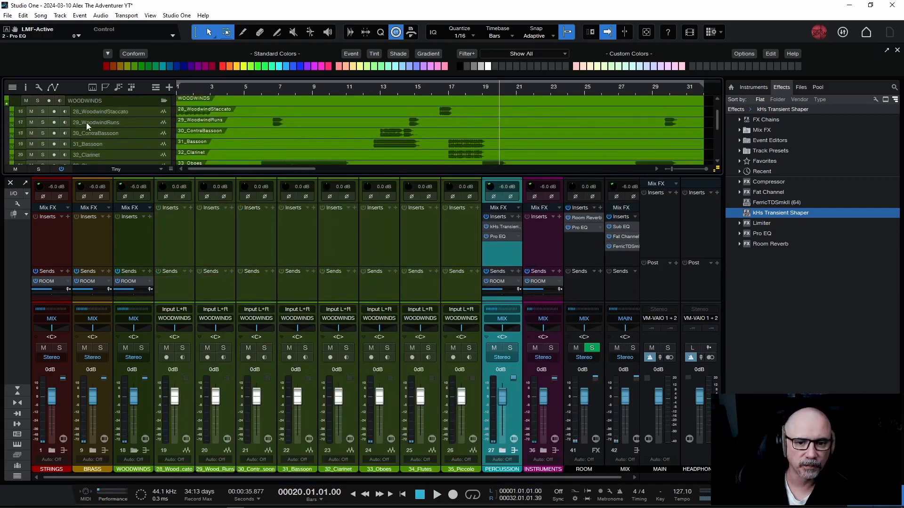
scroll(86, 122, up, 3)
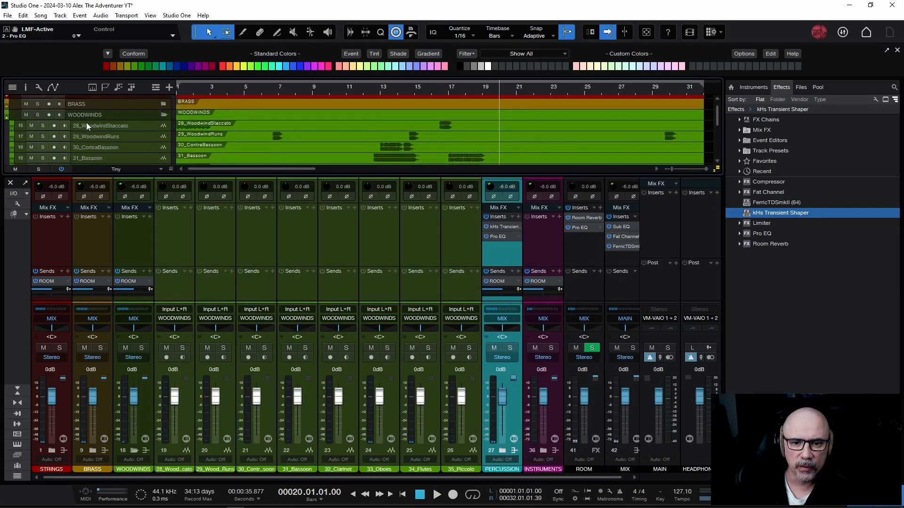
scroll(86, 122, down, 4)
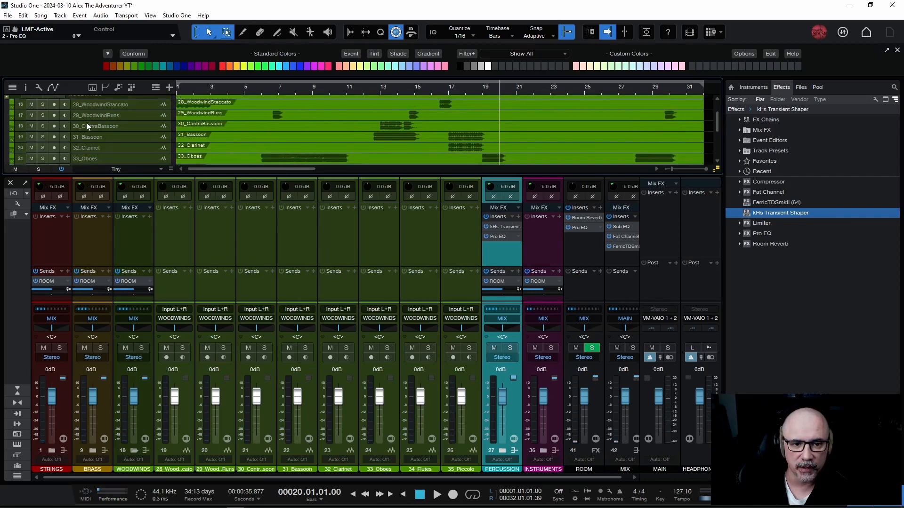
scroll(86, 122, down, 1)
scroll(86, 122, up, 2)
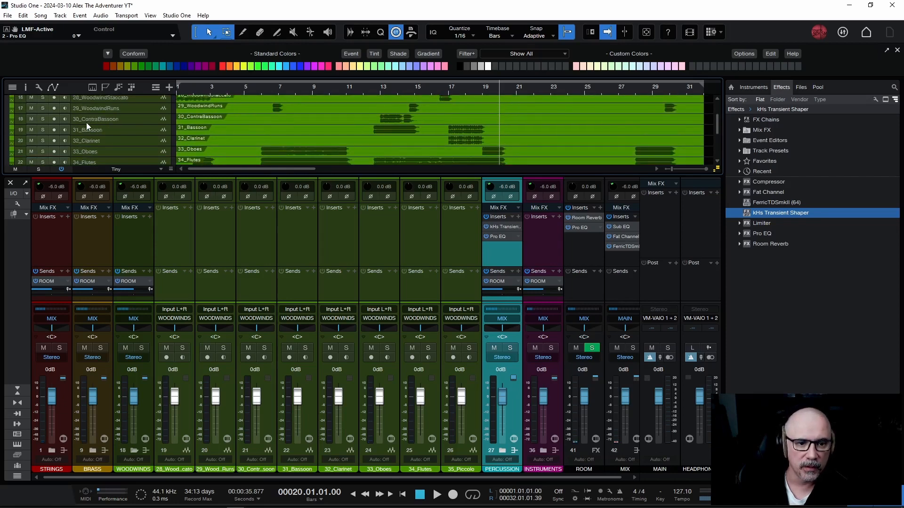
- Collapse the WOODWINDS folder and play the full mix from the start of the song
key(comma)
scroll(75, 126, up, 2)
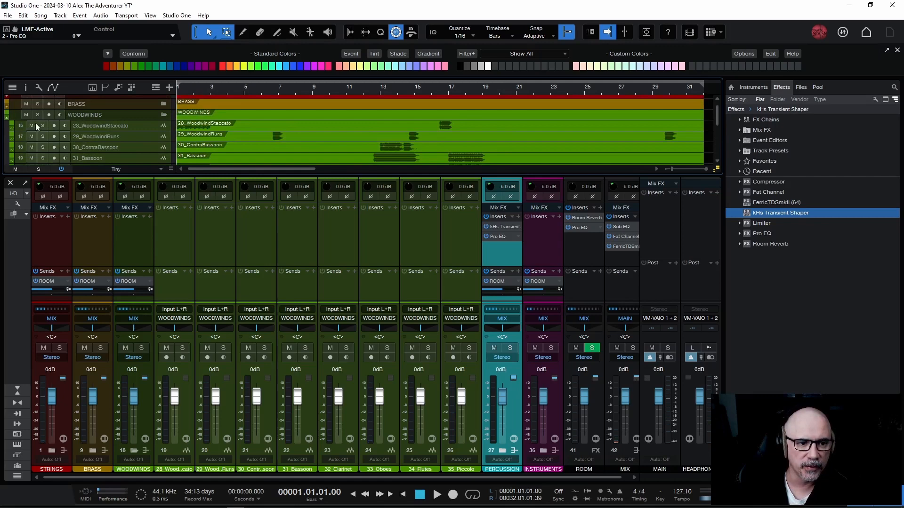
click(6, 117)
key(space)
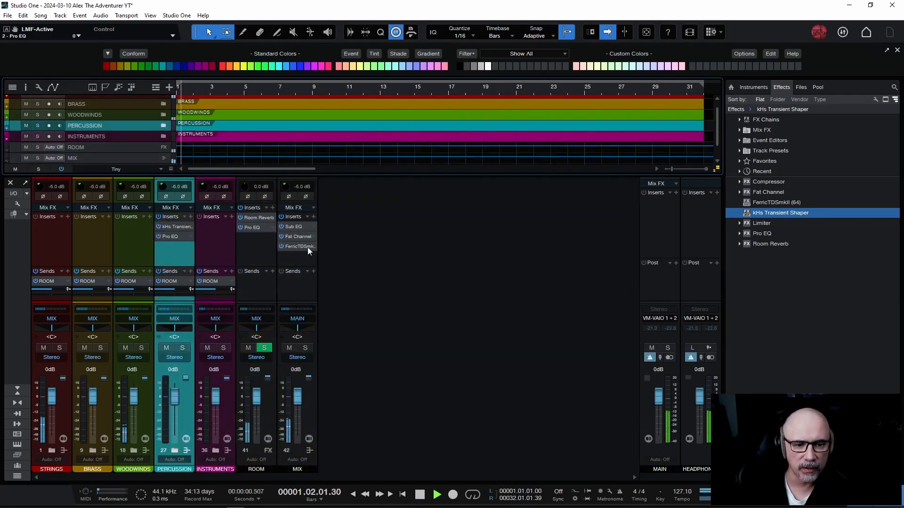
- Audition the full mix from different song positions, placing the playback start at bar 12
key(space)
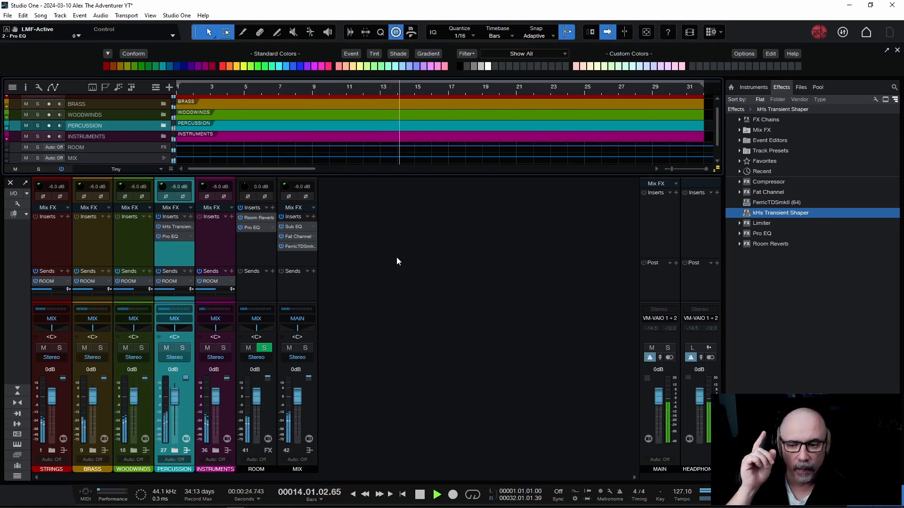
key(space)
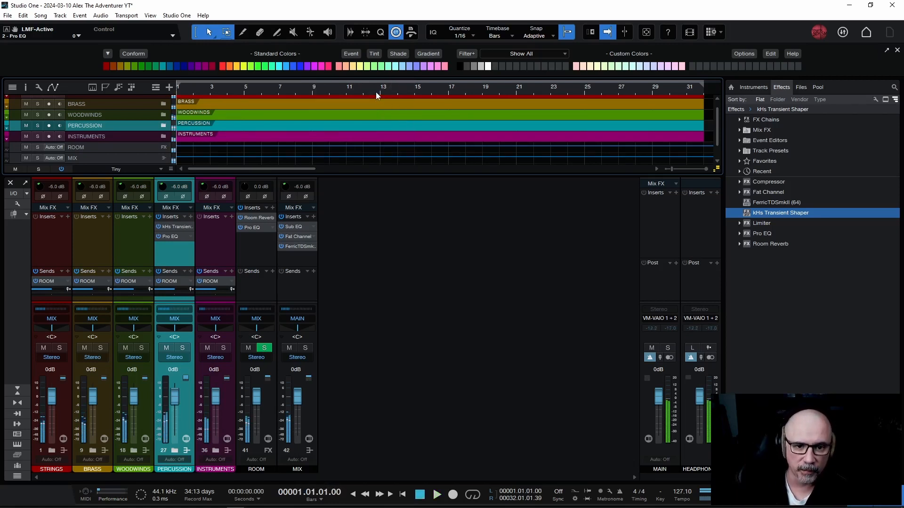
key(space)
key(space)
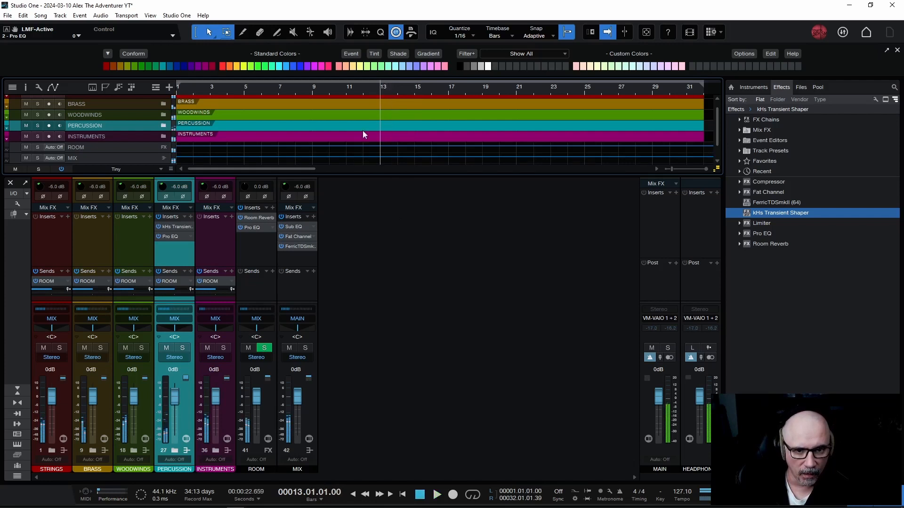
click(362, 88)
key(space)
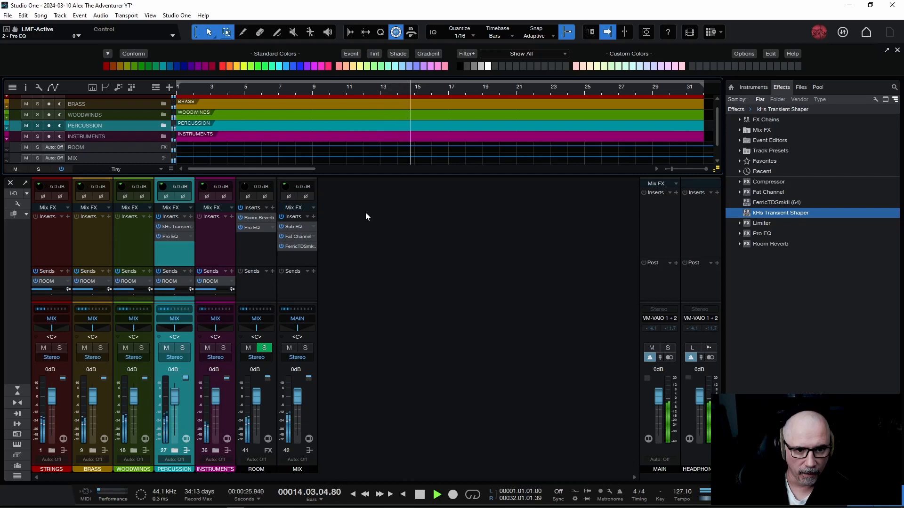
key(space)
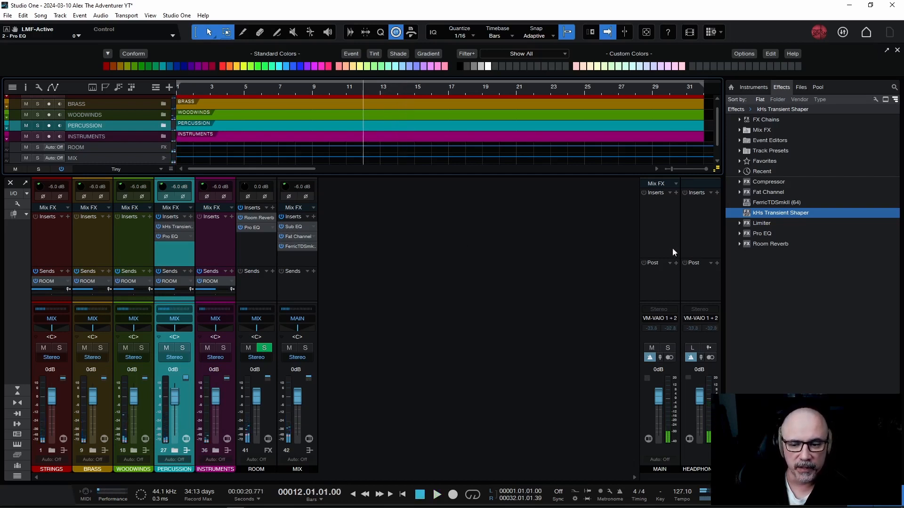
- Insert kHs Transient Shaper on the WOODWINDS bus, set its Attack to 12 %, and audition it from bar 12
drag(763, 214, 128, 229)
drag(382, 139, 436, 184)
drag(409, 257, 409, 252)
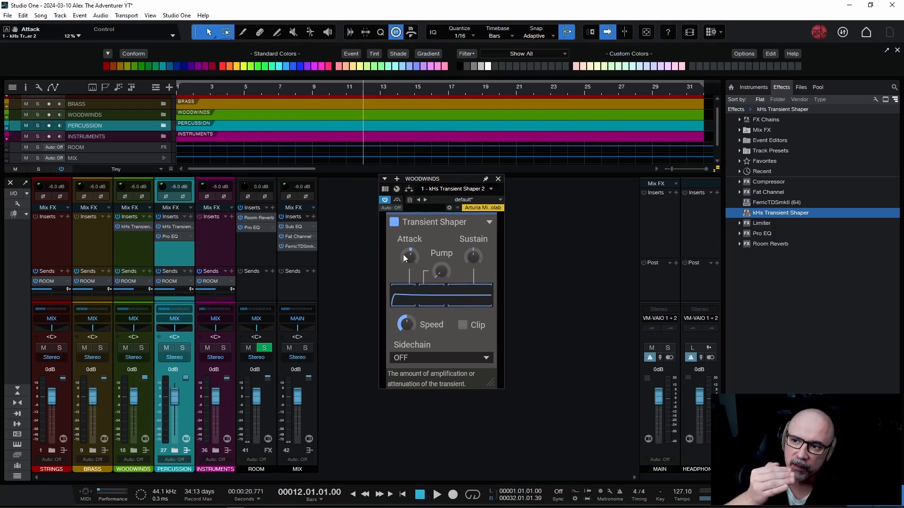
key(space)
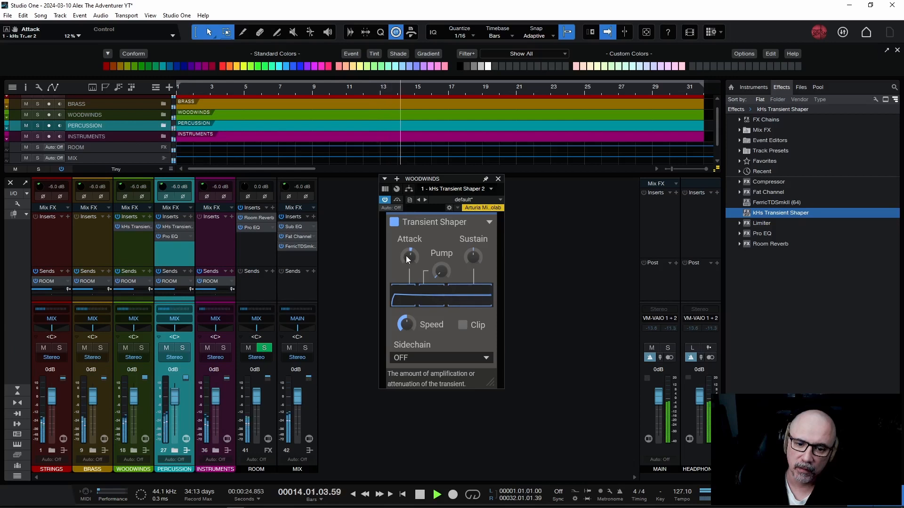
key(space)
- Try the woodwinds' transient shaper with Attack at 30 % and compare it bypassed and active during playback
click(407, 256)
key(space)
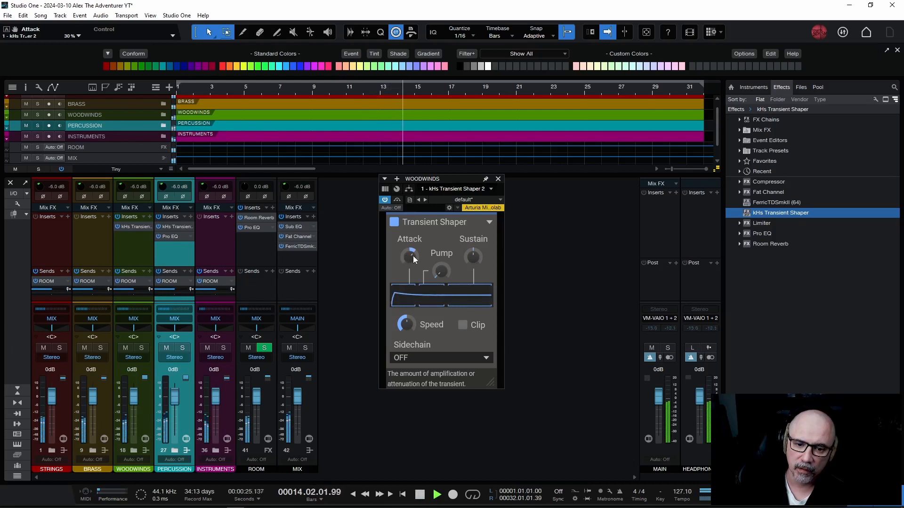
key(space)
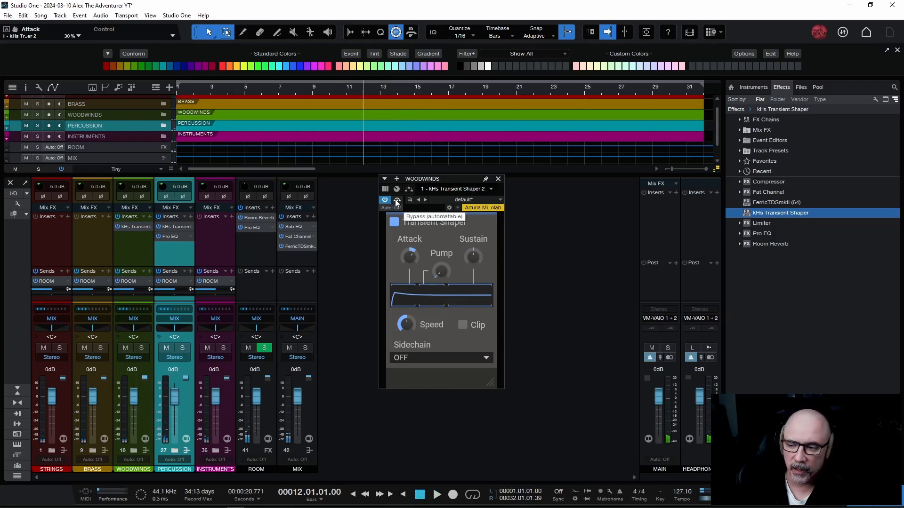
key(space)
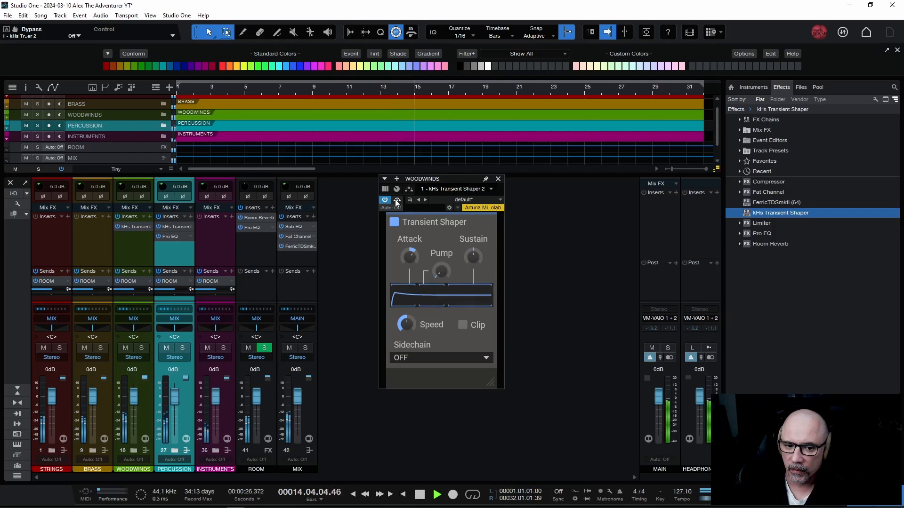
key(space)
key(space)
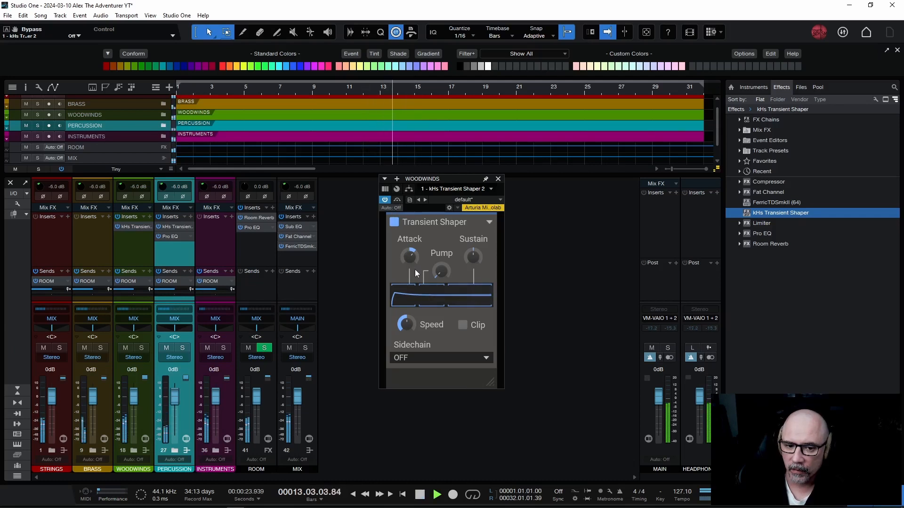
key(space)
- Try the woodwinds' transient shaper with Attack at 100 % during playback
drag(415, 269, 406, 247)
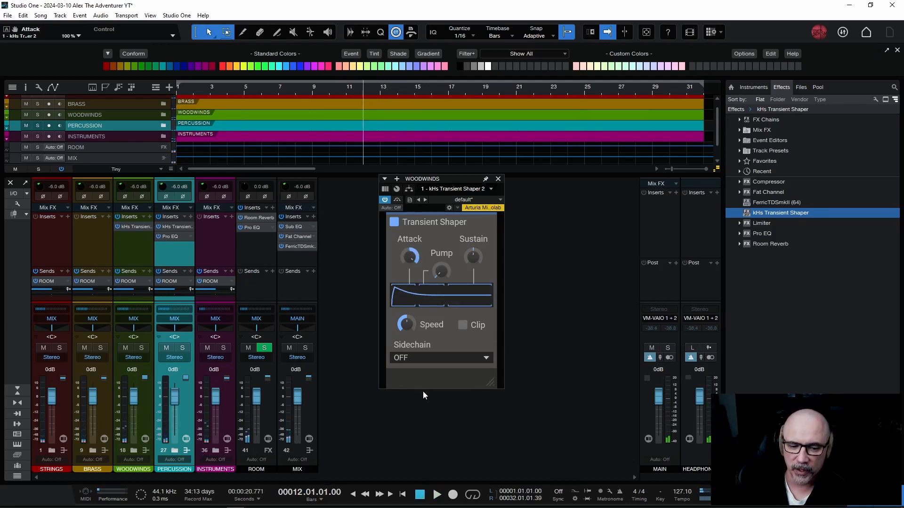
key(space)
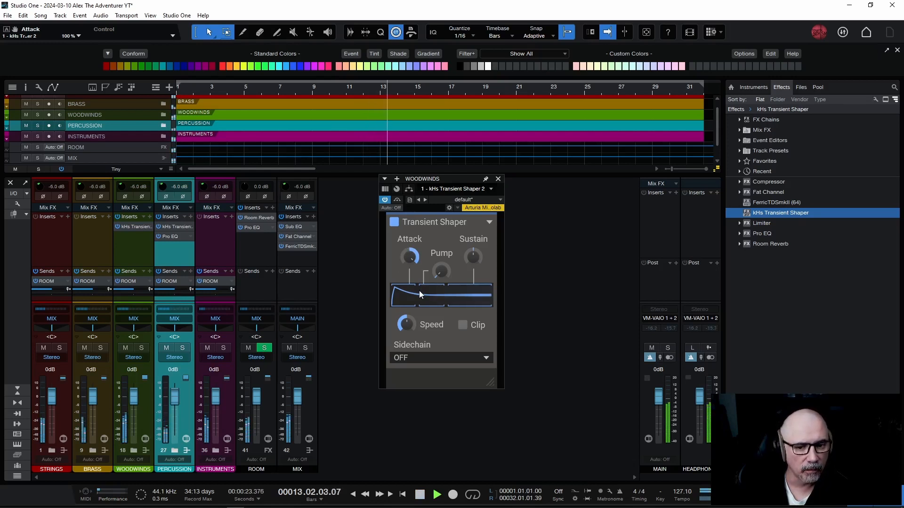
key(space)
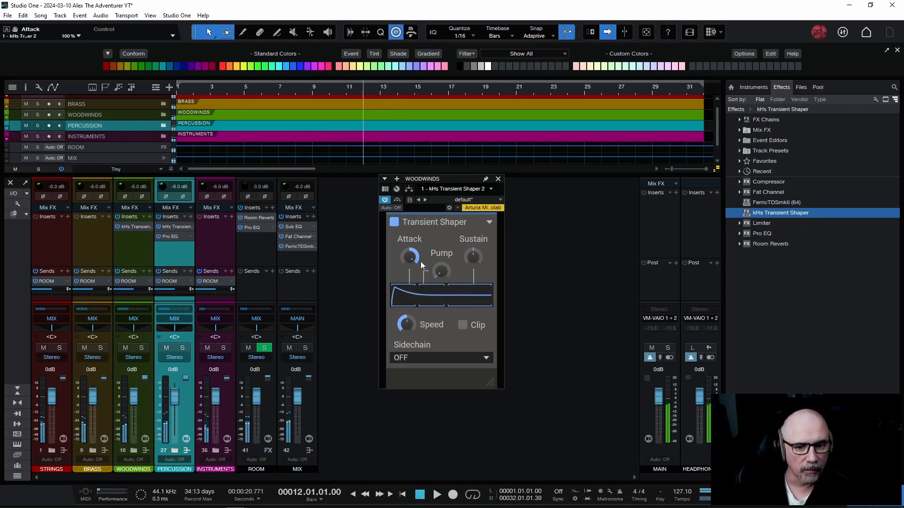
- Set the woodwinds' transient shaper Attack to 50 % and audition it in the full mix
drag(418, 260, 418, 264)
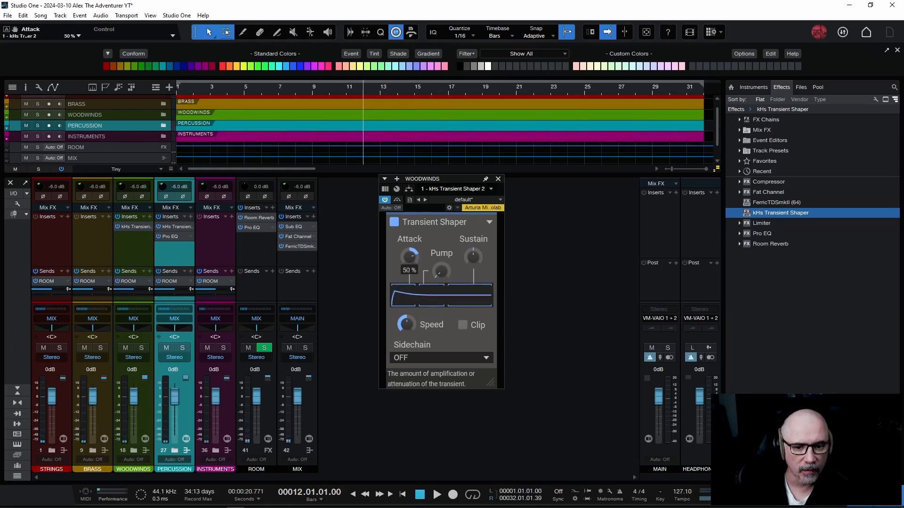
key(space)
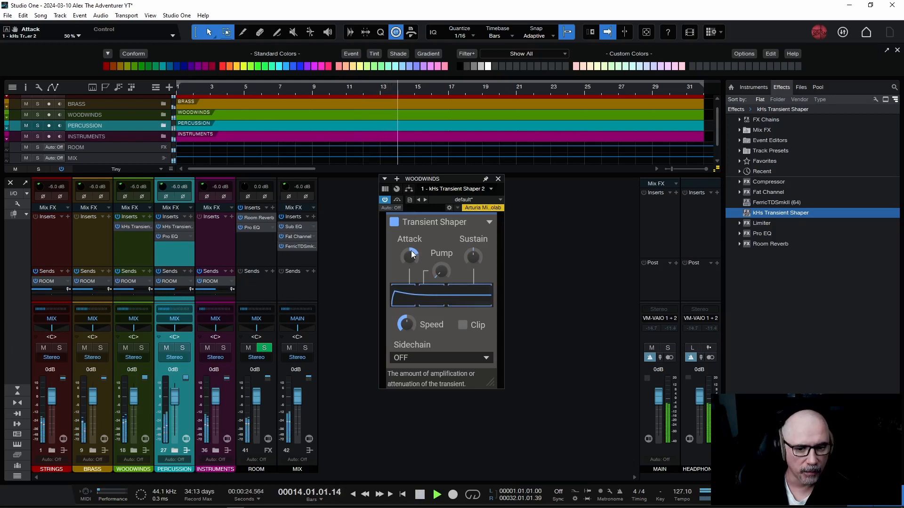
key(space)
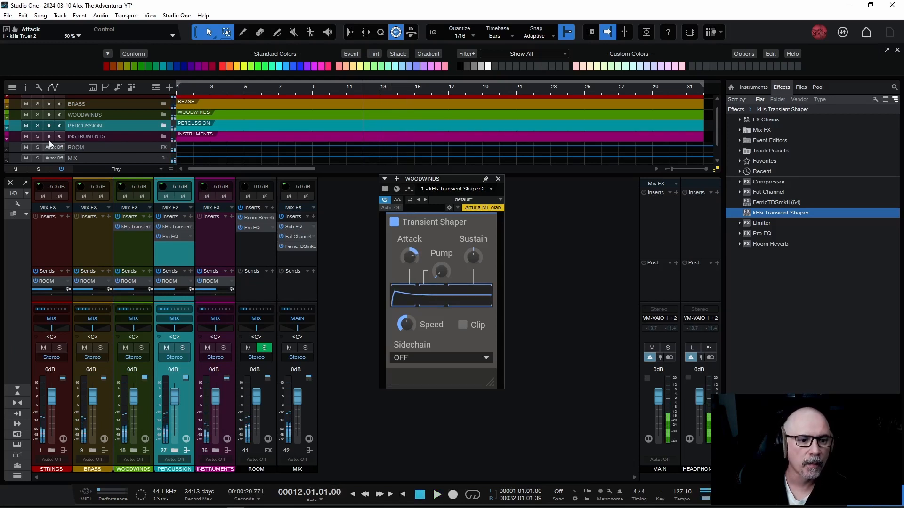
- Listen to the WOODWINDS bus soloed, and compare it with the full mix unsoloed
click(38, 115)
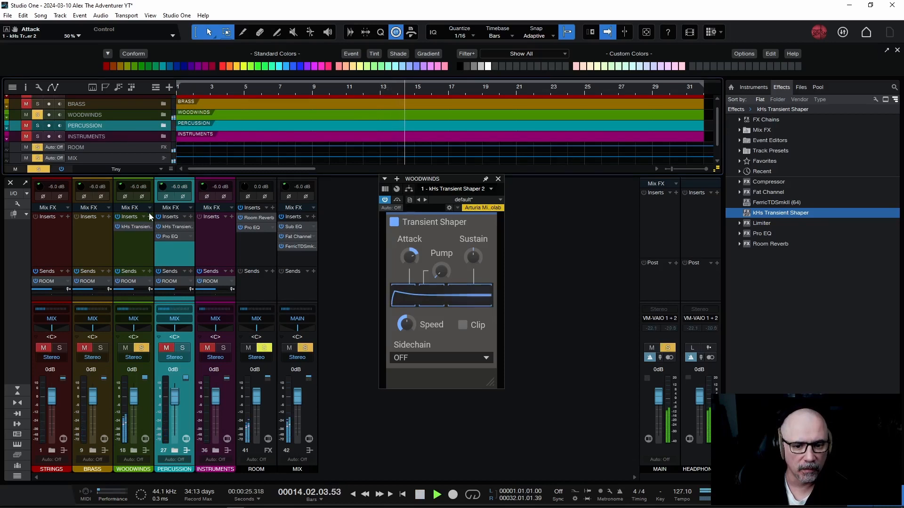
key(space)
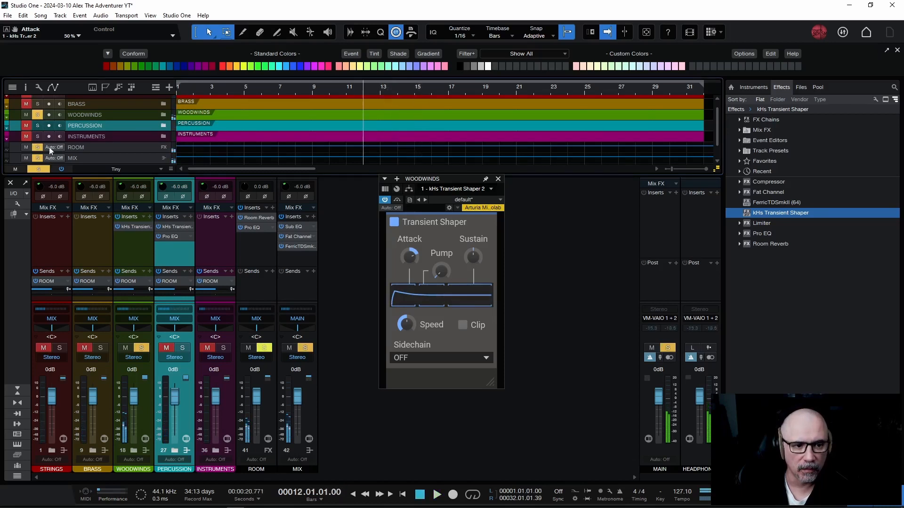
click(37, 114)
key(space)
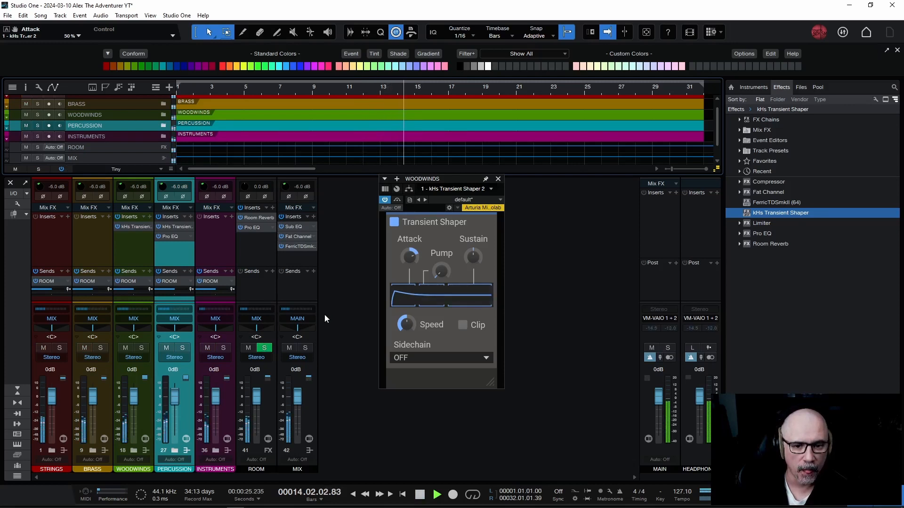
key(space)
- Add Pro EQ after the transient shaper on the WOODWINDS bus and check its spectrum during playback
click(498, 179)
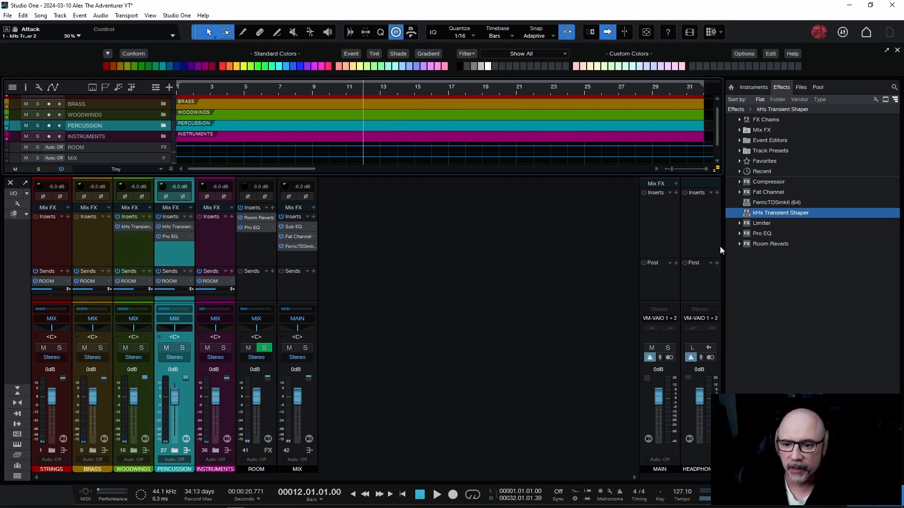
drag(758, 234, 126, 238)
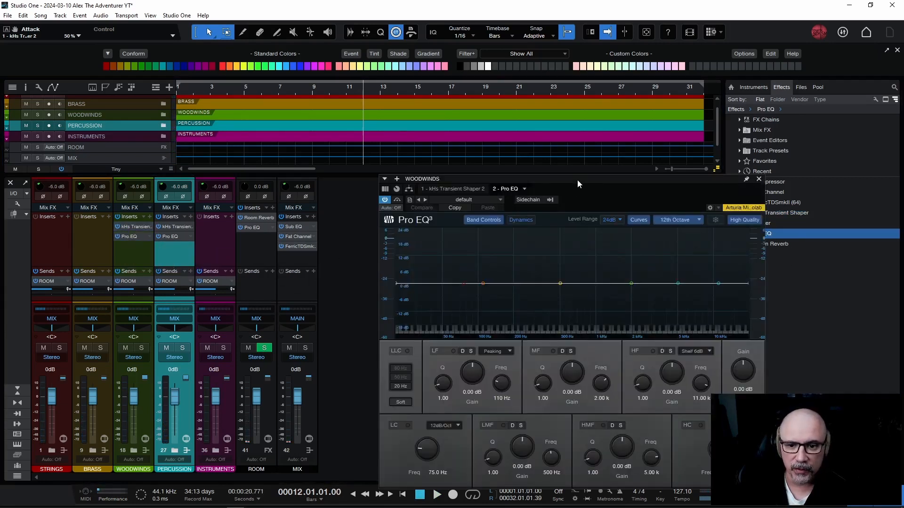
drag(577, 180, 529, 110)
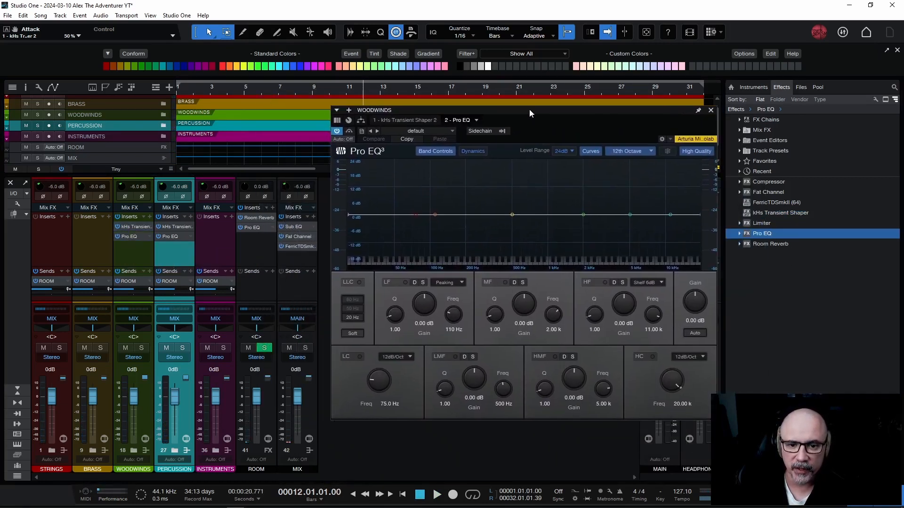
key(space)
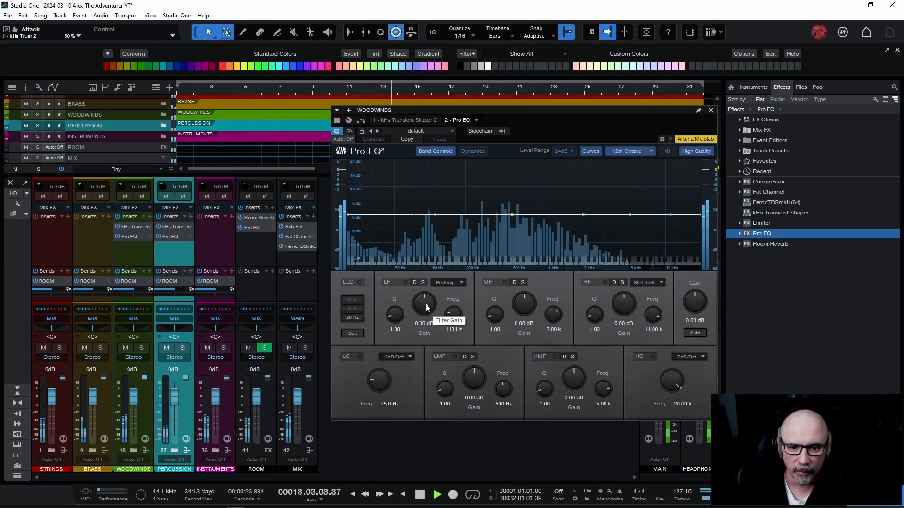
key(space)
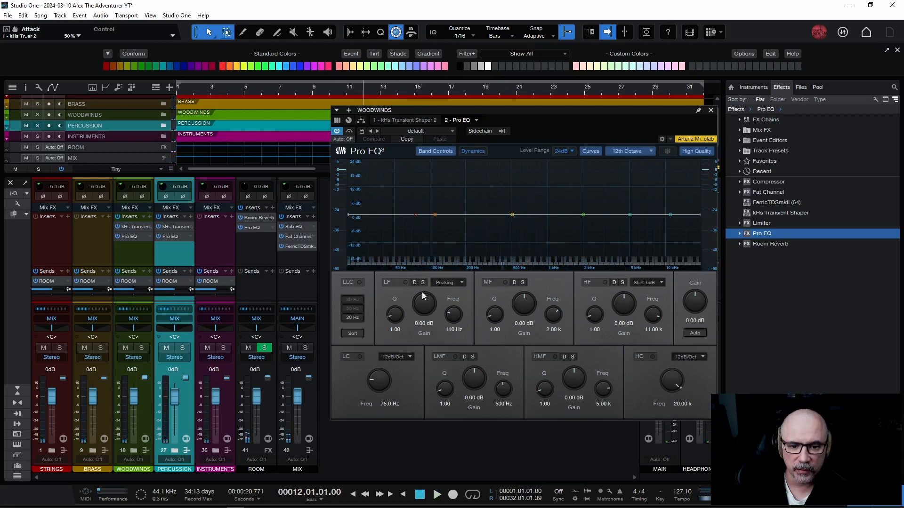
- Activate and solo the LF band in the woodwinds' Pro EQ, and solo the WOODWINDS bus
click(406, 282)
click(422, 282)
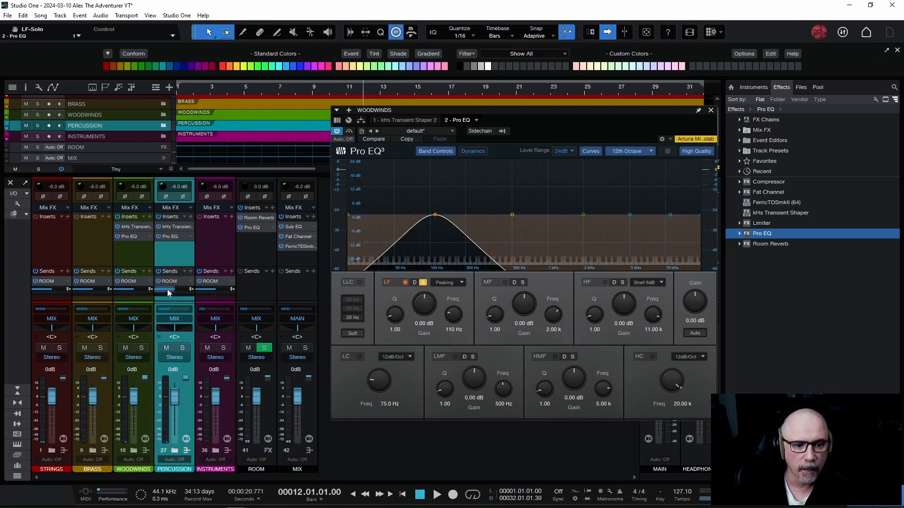
click(136, 258)
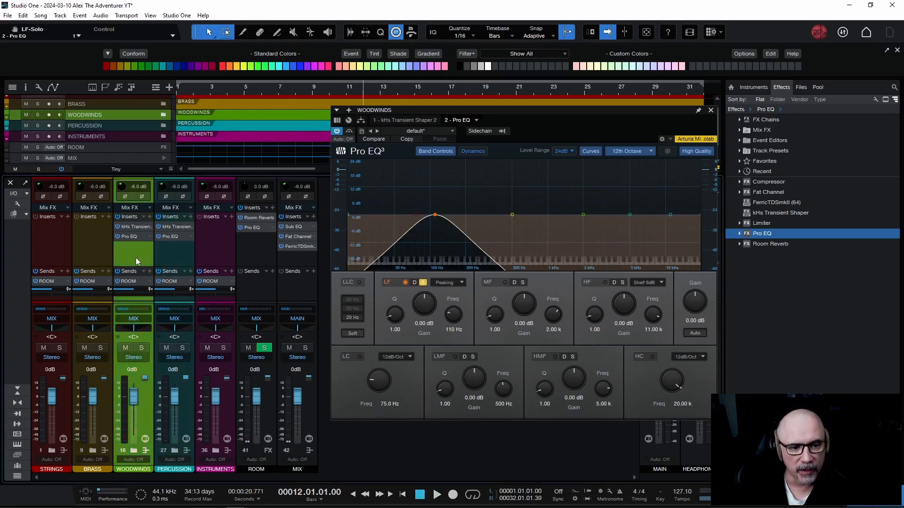
click(137, 349)
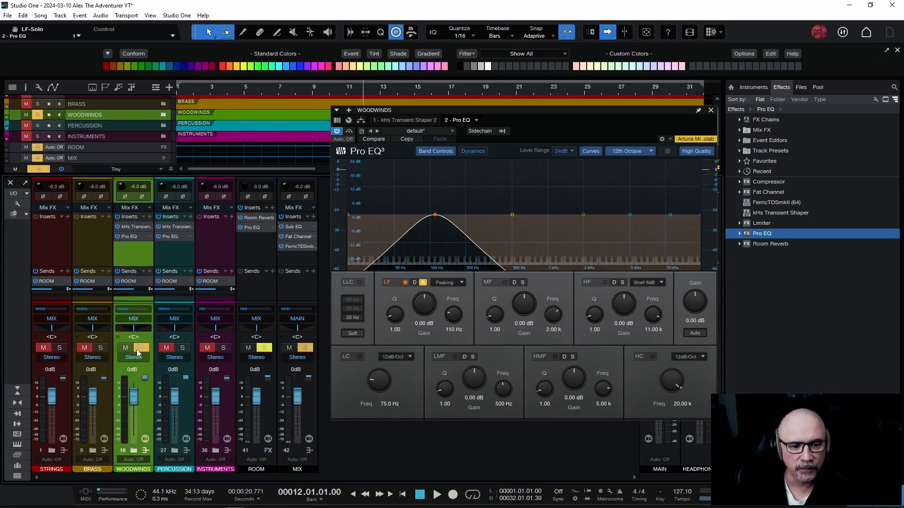
- Sweep the soloed LF band down to about 21 Hz and back up to 96.6 Hz during playback
key(space)
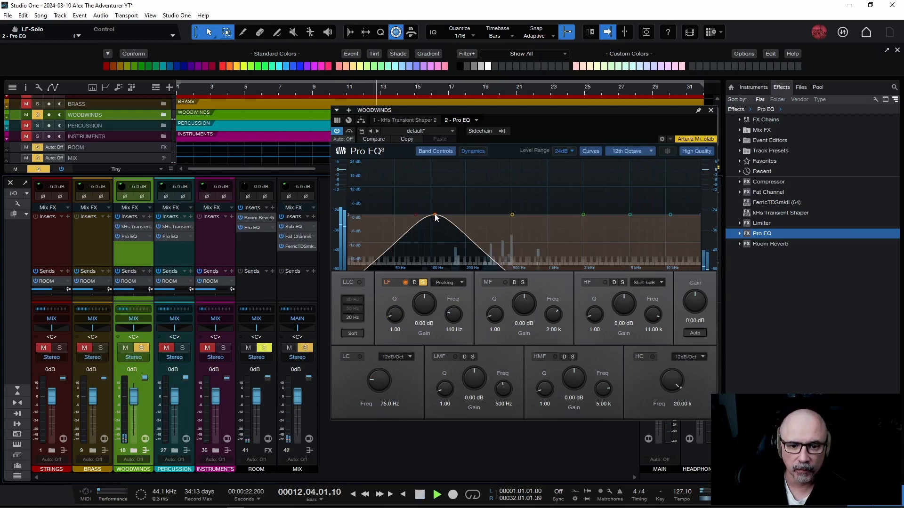
drag(435, 216, 350, 210)
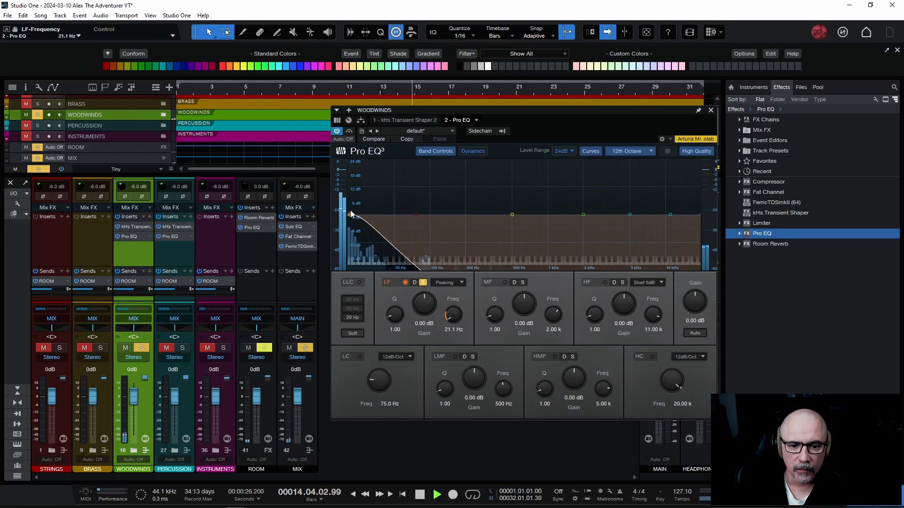
drag(351, 214, 428, 214)
key(space)
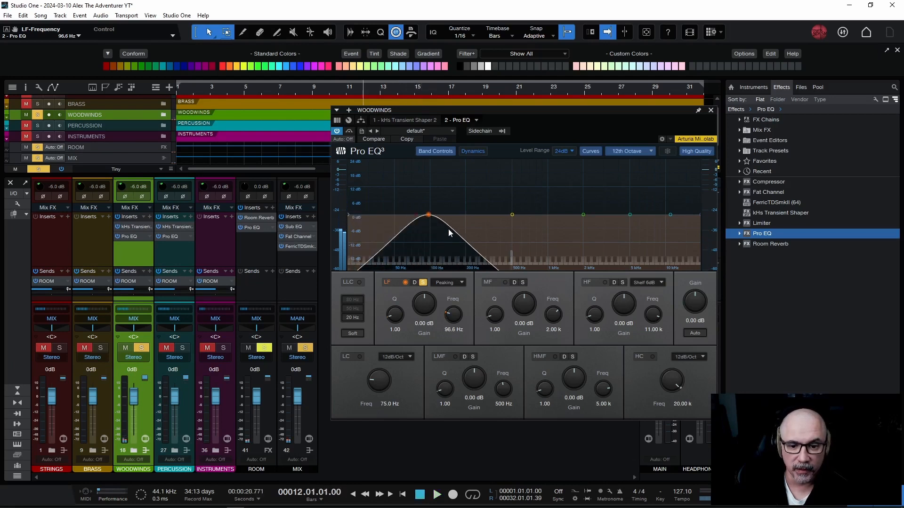
- Unsolo the LF band, set its frequency to 110 Hz, and play the soloed woodwinds to check the spectrum
click(423, 282)
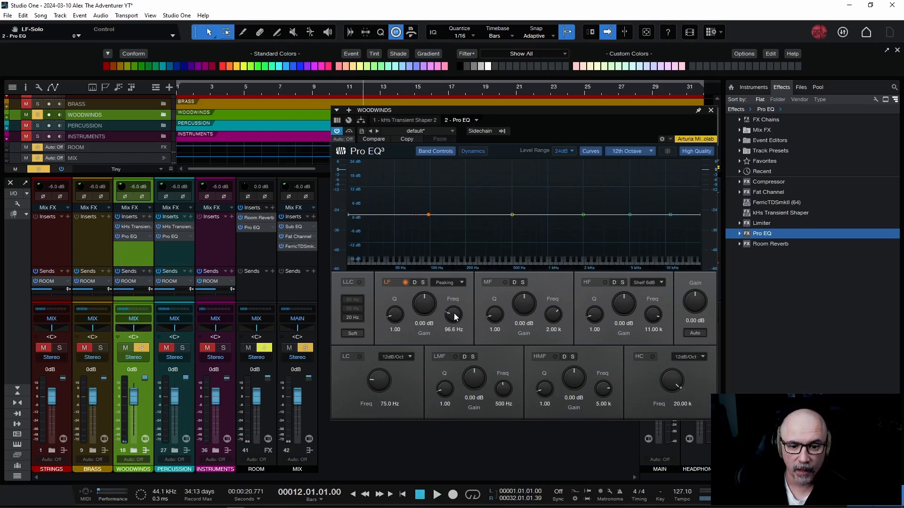
scroll(455, 316, up, 2)
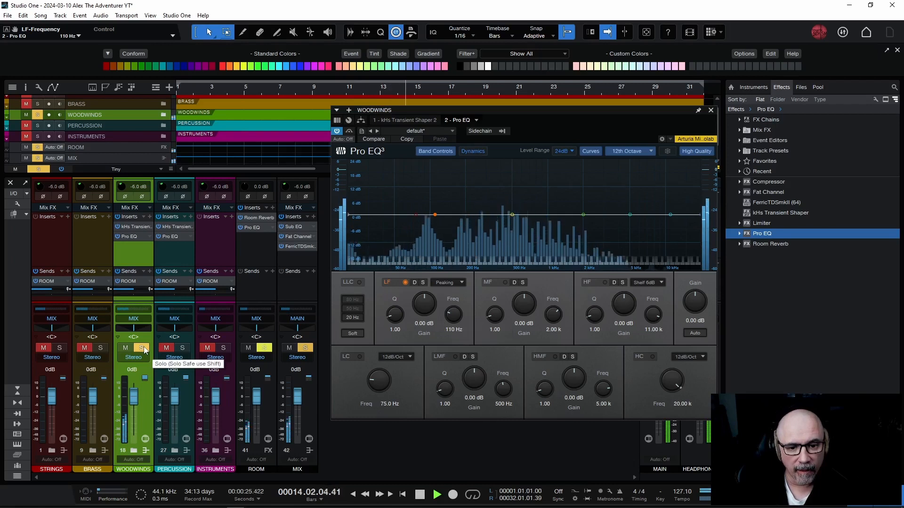
key(space)
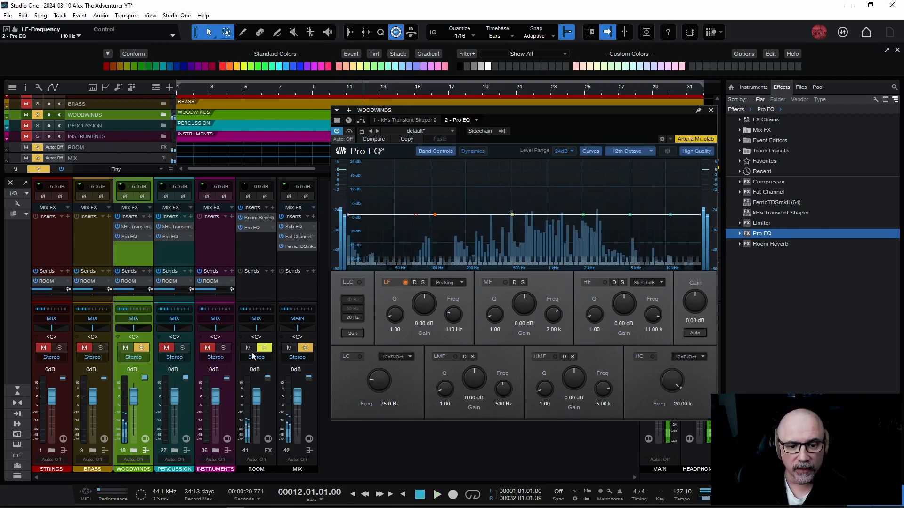
- Enable the low cut in the woodwinds' Pro EQ, set it to 95.5 Hz, and audition the soloed bus
click(360, 357)
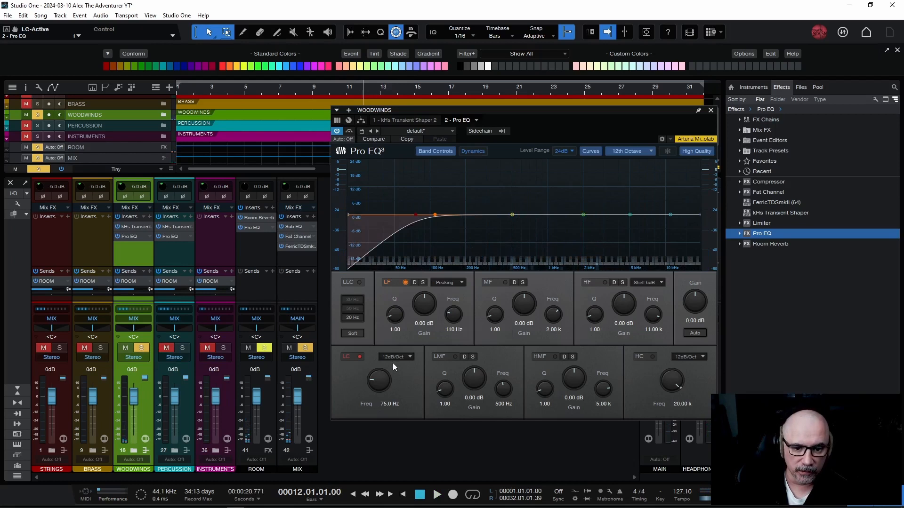
drag(377, 379, 379, 379)
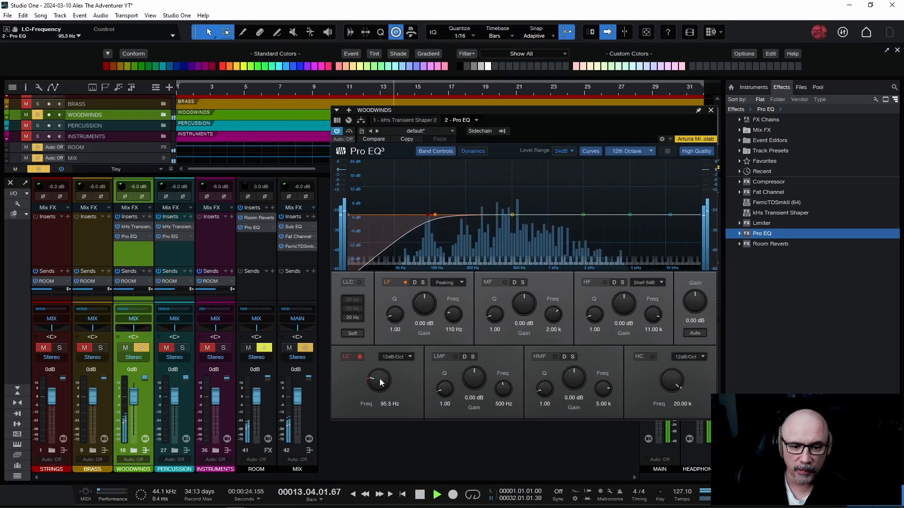
key(space)
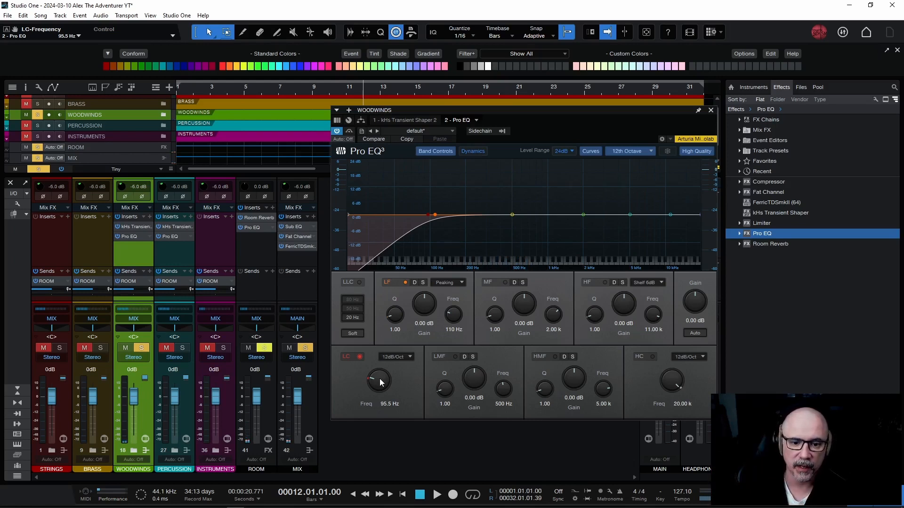
key(space)
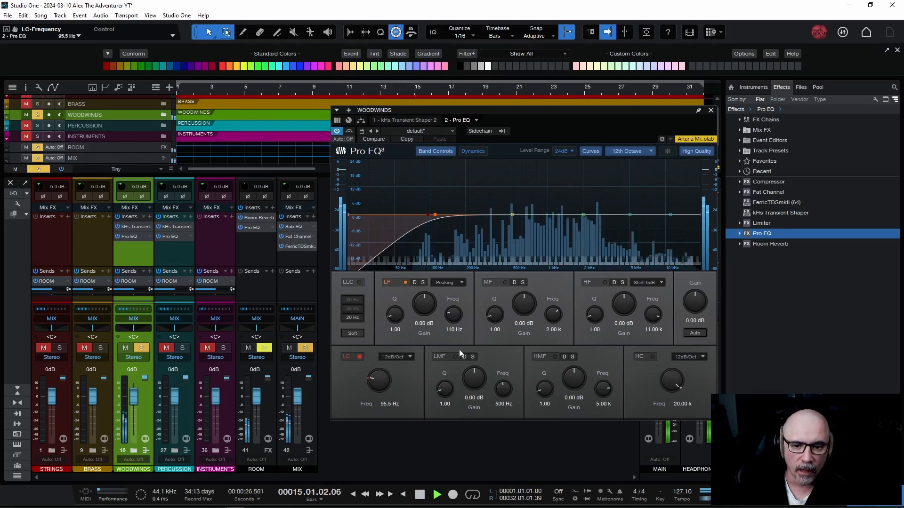
key(space)
- Cut the LMF band by 4.76 dB at 228 Hz in the woodwinds' Pro EQ and audition the soloed bus
drag(512, 215, 472, 228)
key(space)
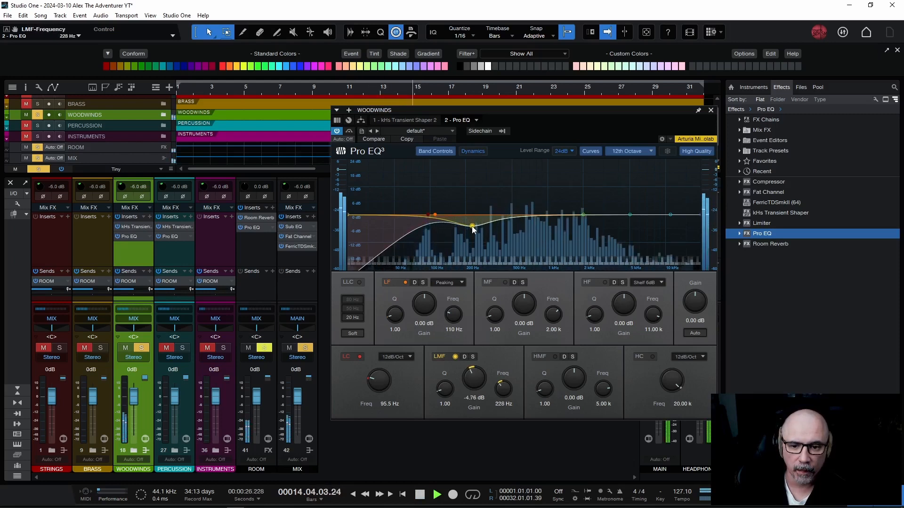
key(space)
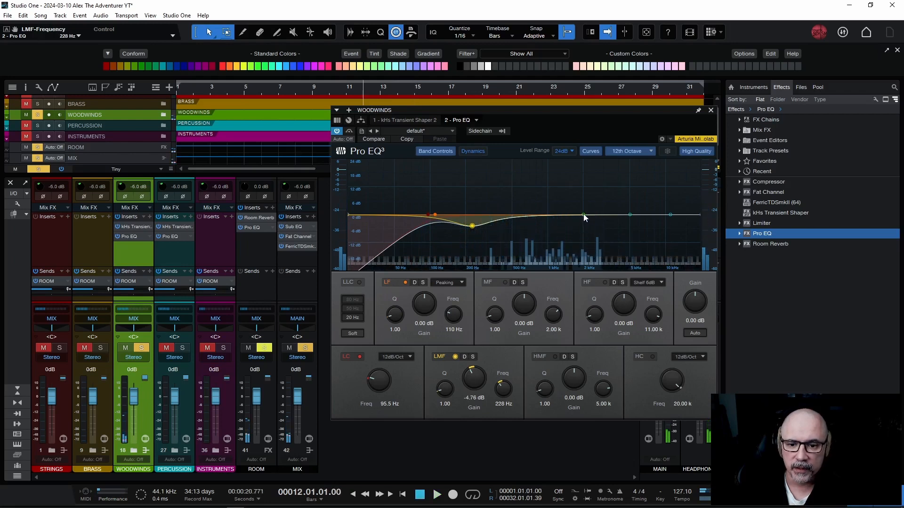
key(space)
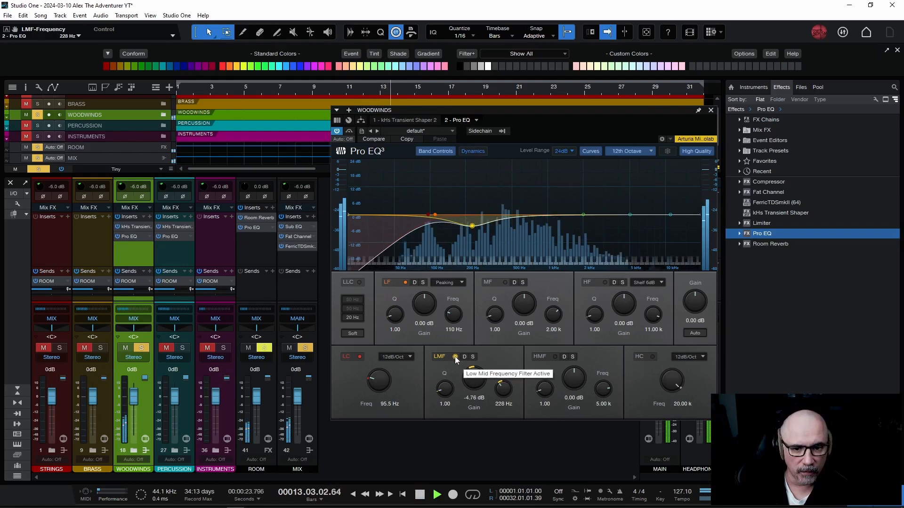
key(space)
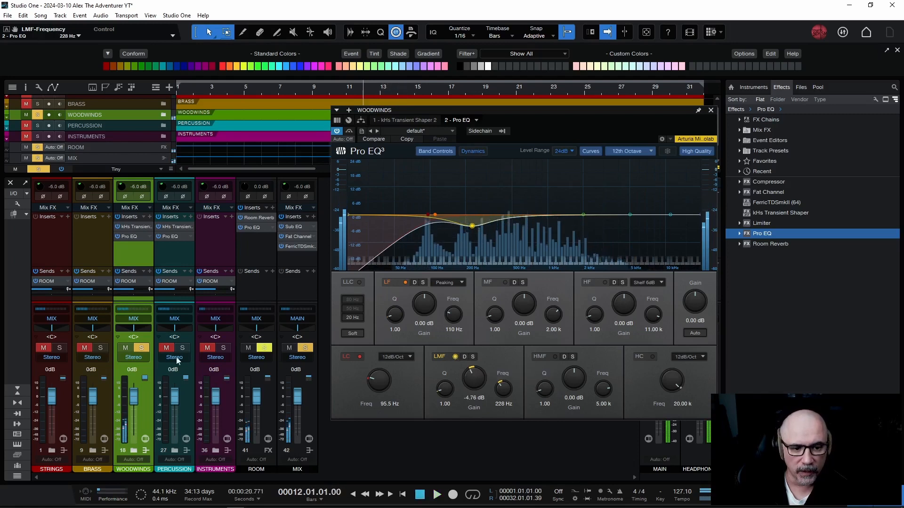
- Unsolo the WOODWINDS bus and play it within the full mix
click(142, 348)
key(space)
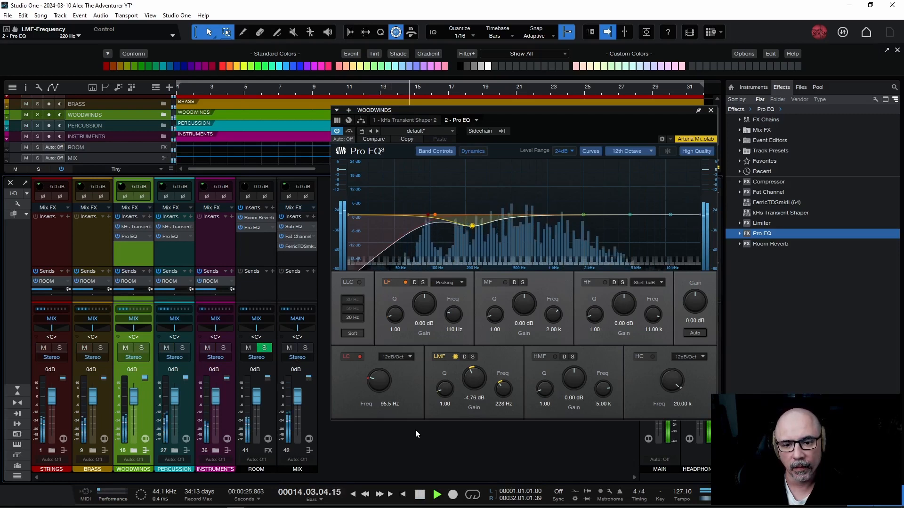
key(space)
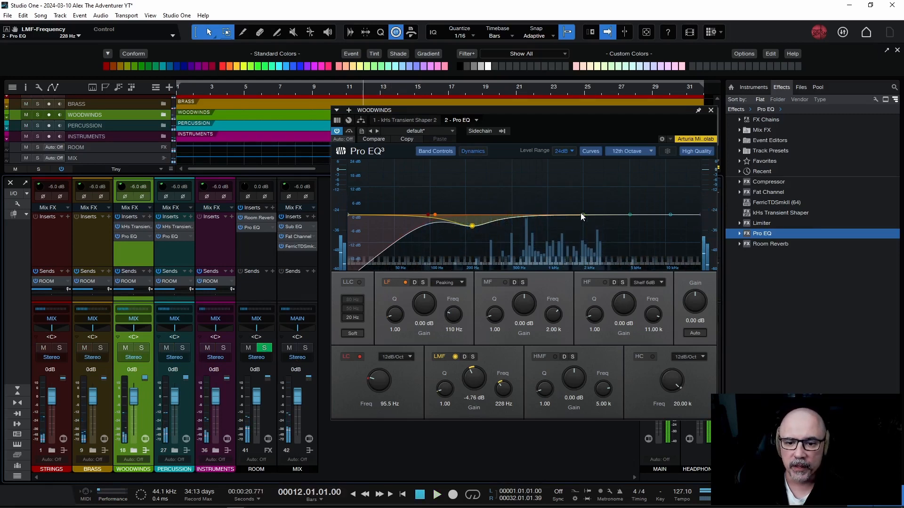
- Boost the woodwinds' MF band by 5.36 dB at 2.52 kHz, check it in the full mix, and close the Pro EQ
drag(582, 214, 596, 207)
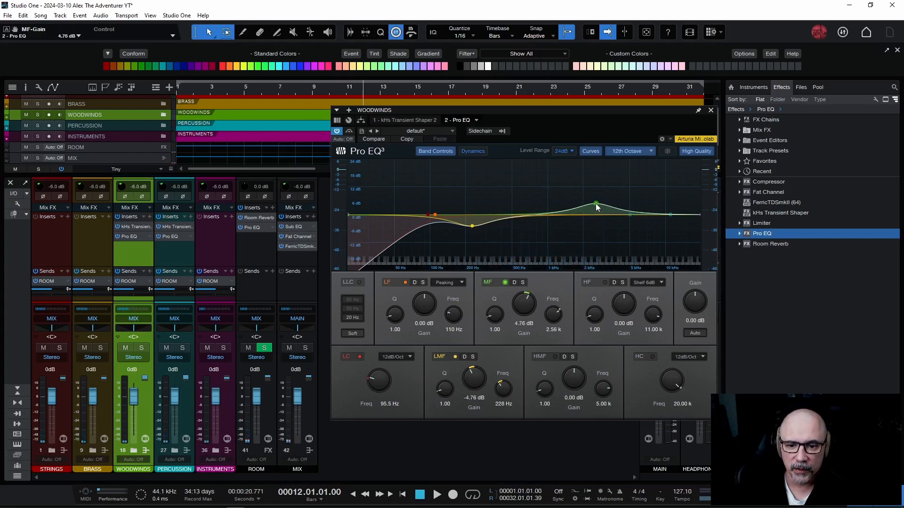
drag(595, 205, 593, 203)
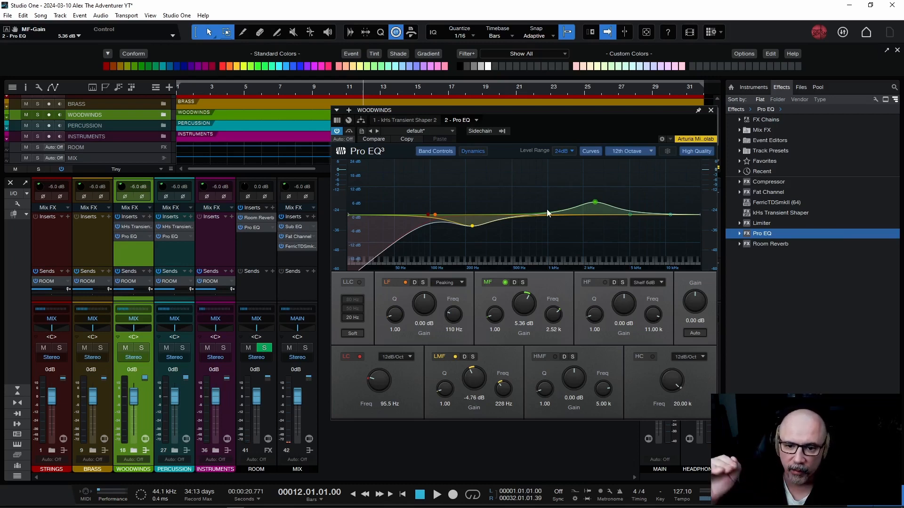
key(space)
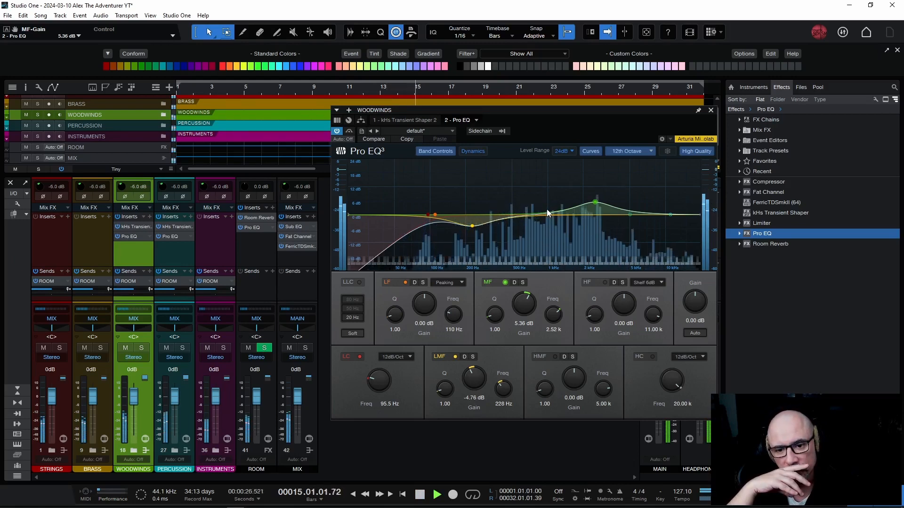
key(space)
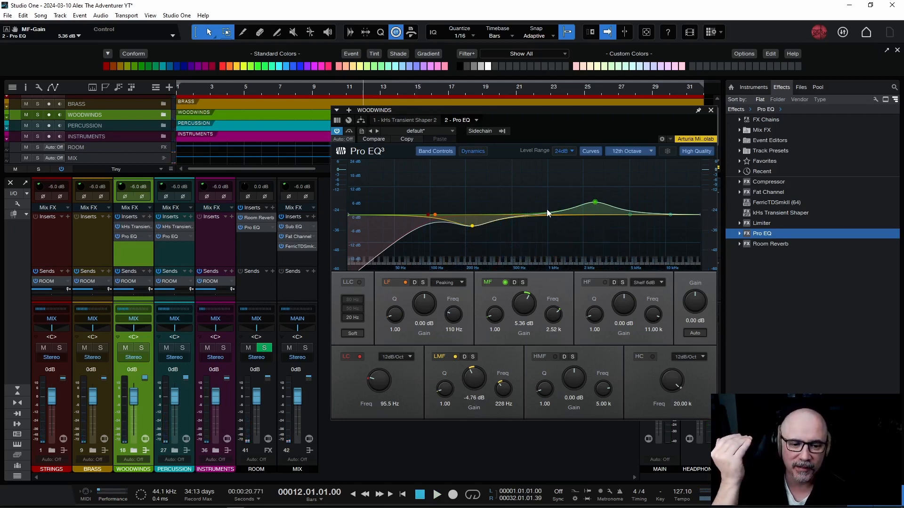
key(space)
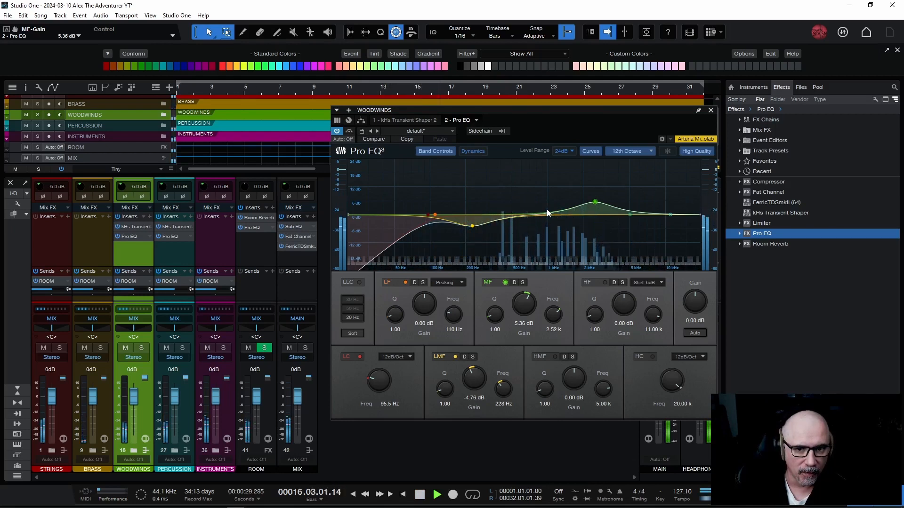
key(space)
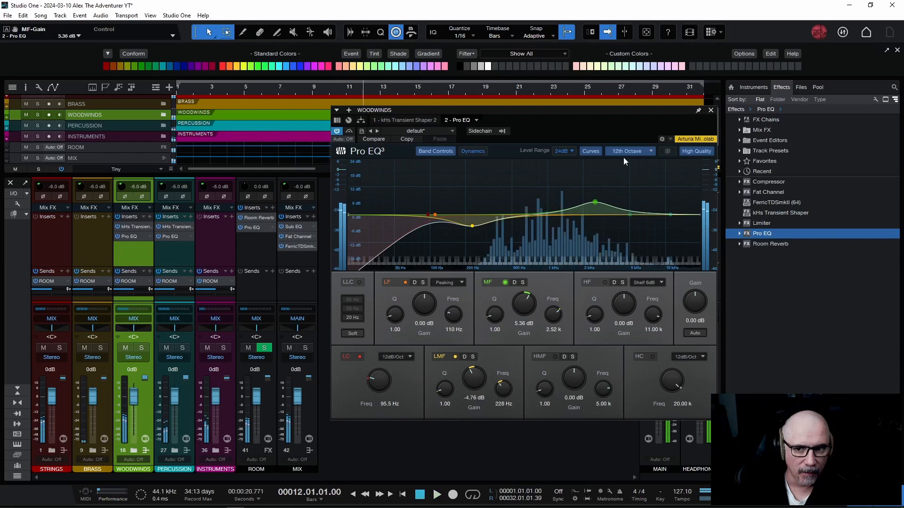
click(710, 111)
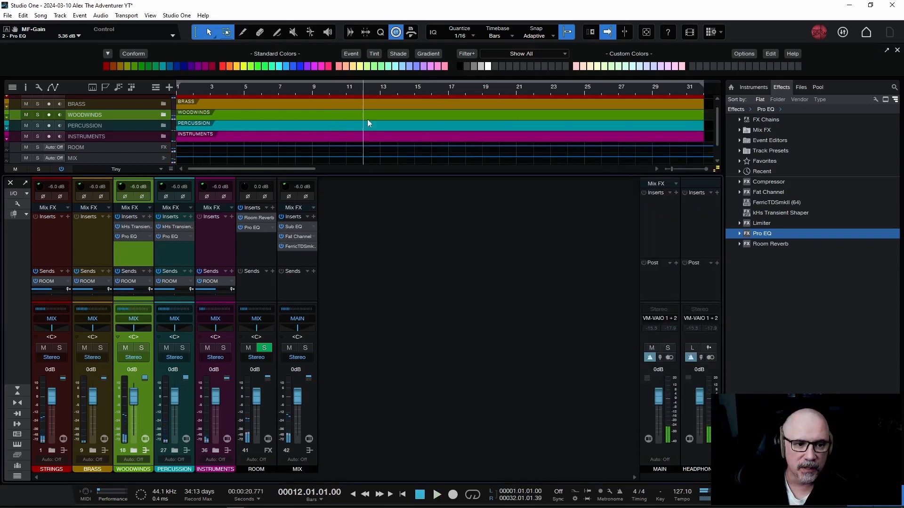
- Look at the tracks inside the PERCUSSION and INSTRUMENTS folders, collapse both folders, and play back the full mix
click(7, 128)
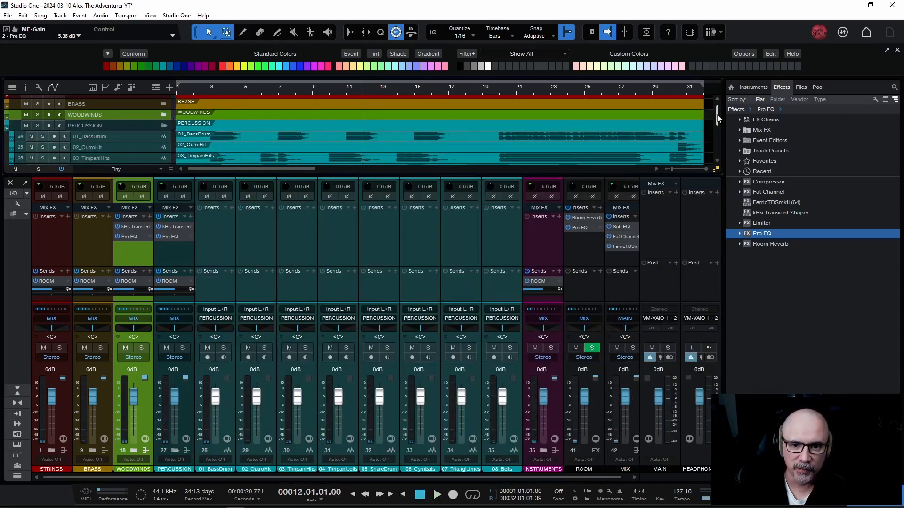
mouse_move(717, 115)
mouse_down()
mouse_move(717, 125)
mouse_move(717, 117)
mouse_up()
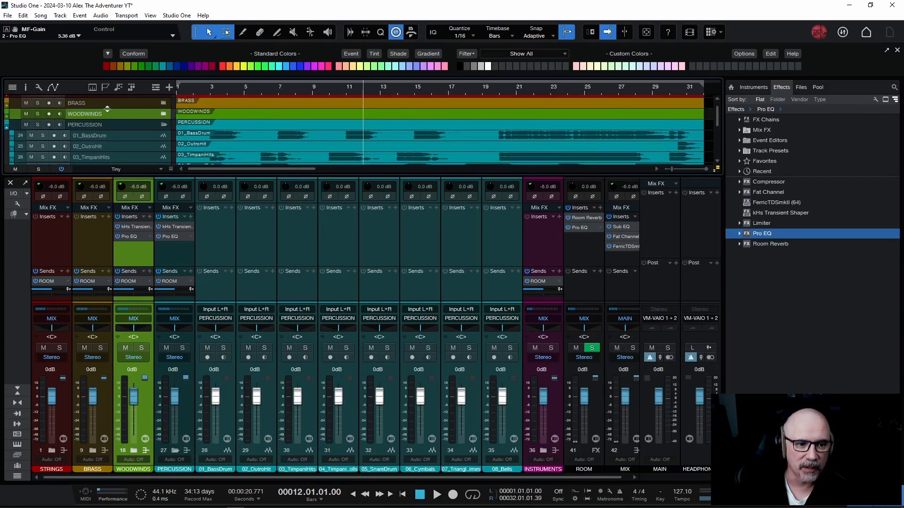
click(6, 127)
click(7, 138)
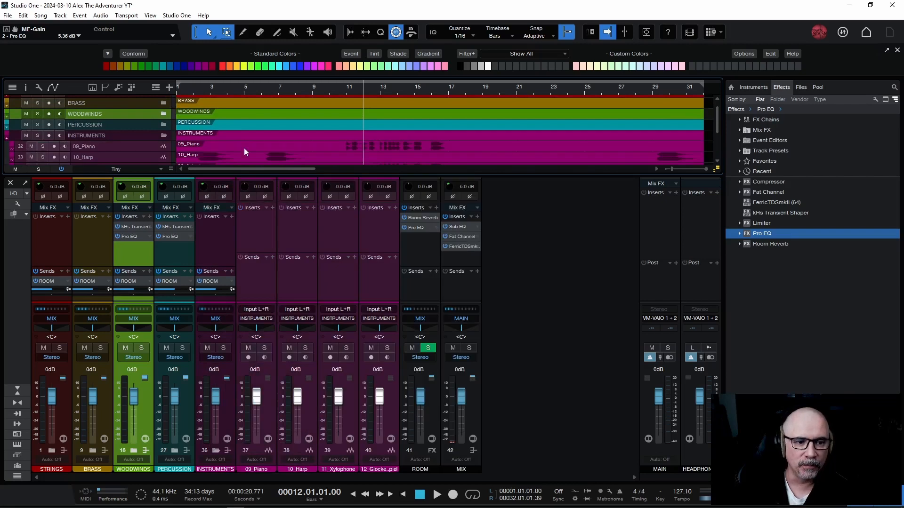
drag(718, 127, 719, 125)
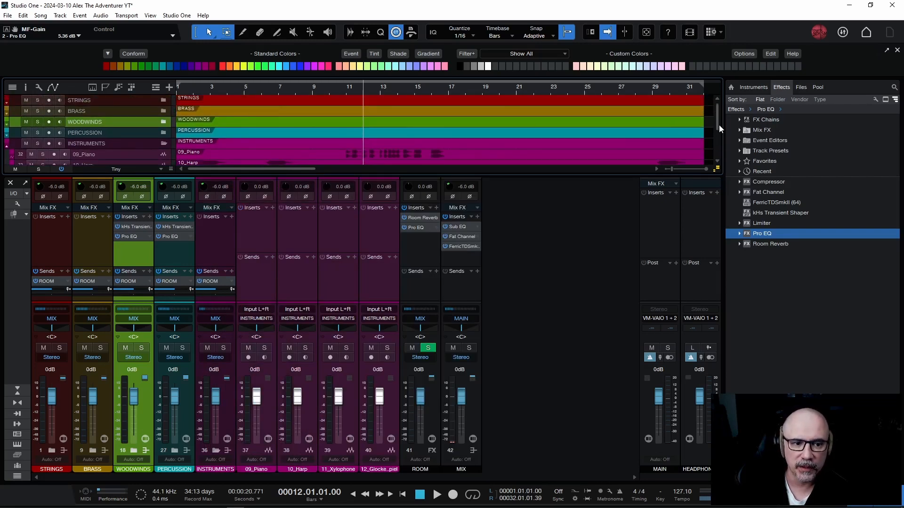
click(6, 146)
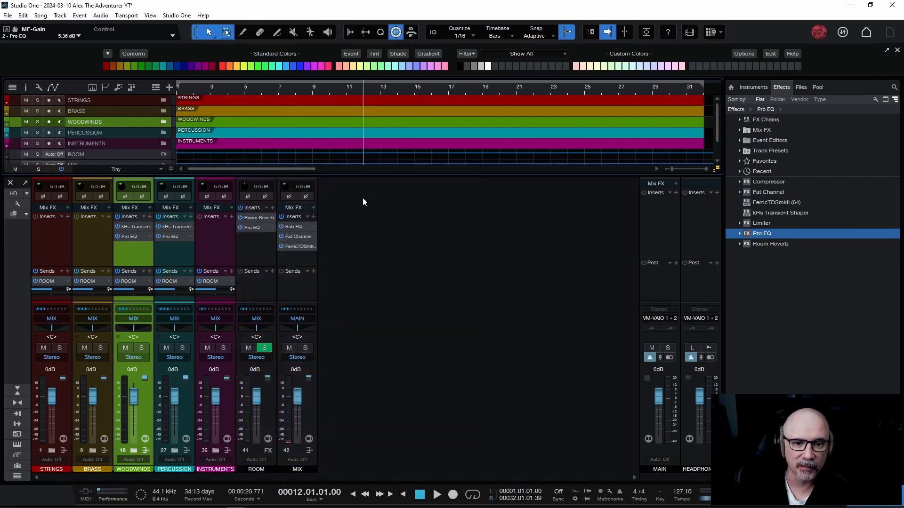
key(space)
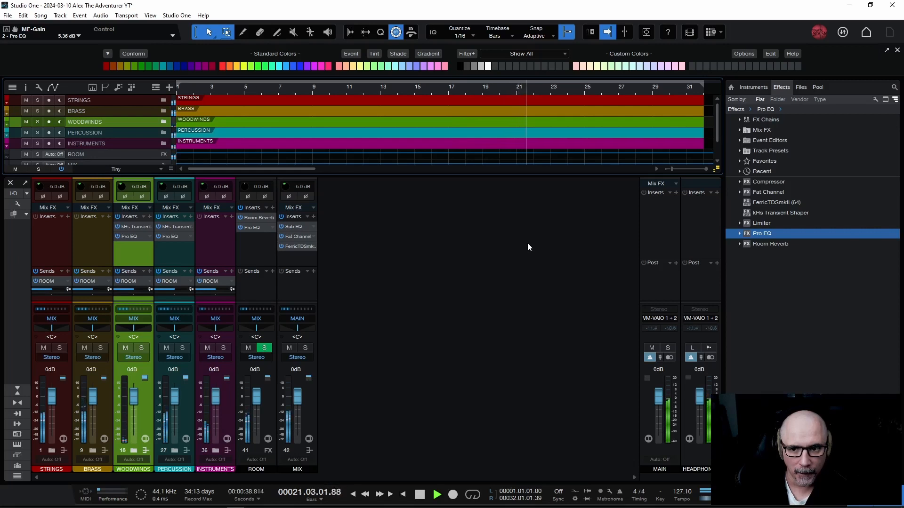
key(space)
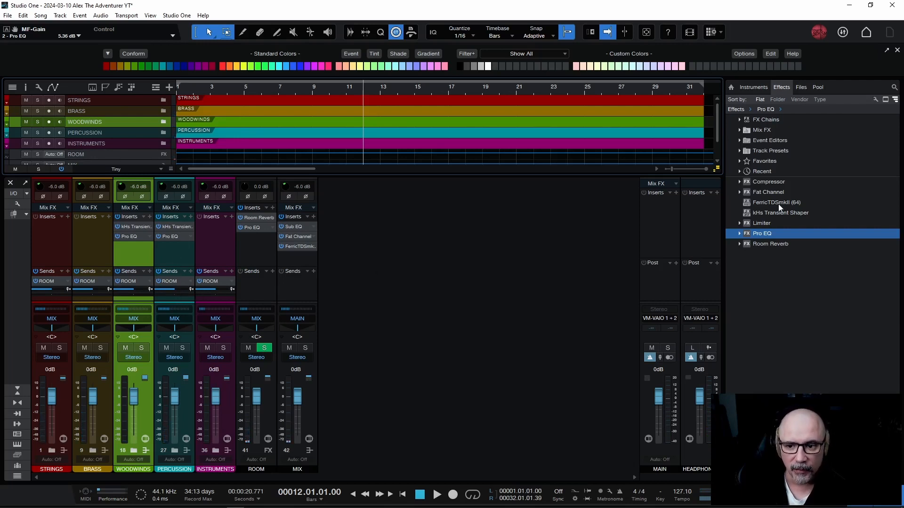
- Add FerricTDSmkII after Pro EQ on the WOODWINDS bus and move its window over the mixer
drag(779, 206, 125, 255)
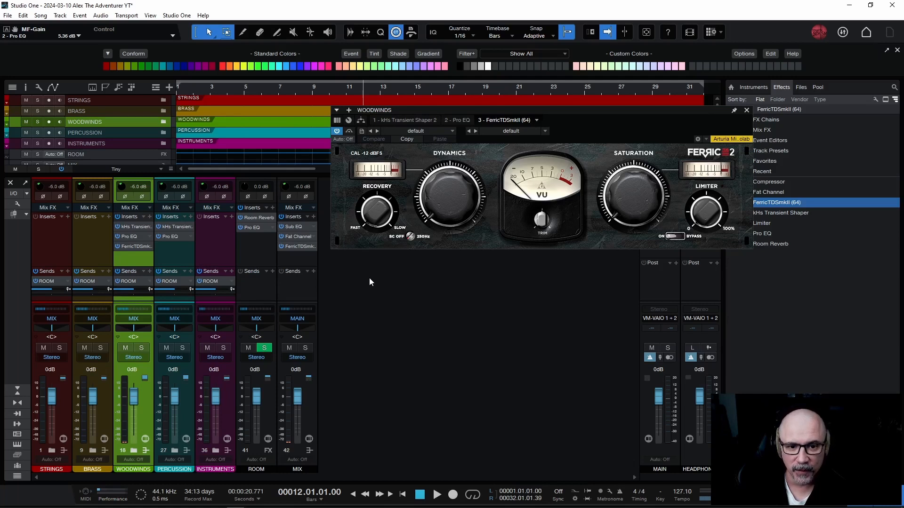
drag(483, 117, 526, 204)
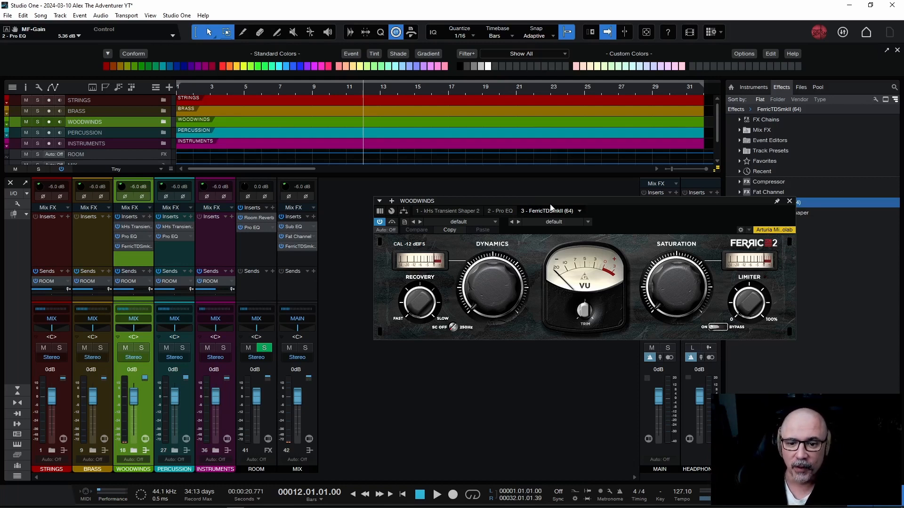
drag(553, 206, 446, 201)
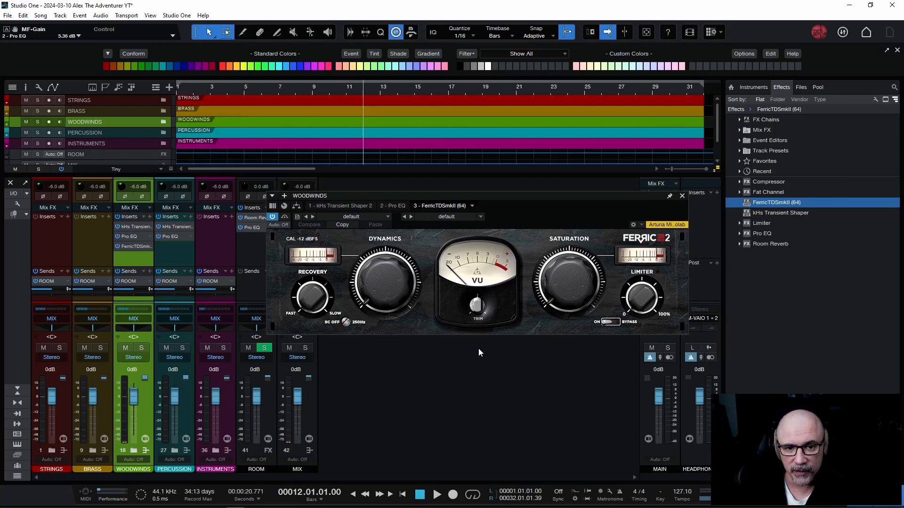
- Raise the saturation slightly in the woodwinds' FerricTDSmkII while playing the full mix
key(space)
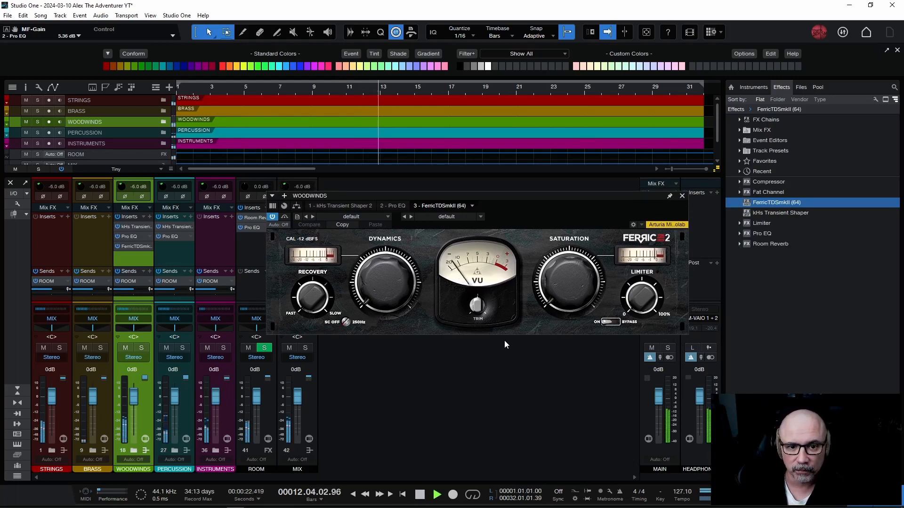
drag(555, 301, 555, 276)
key(space)
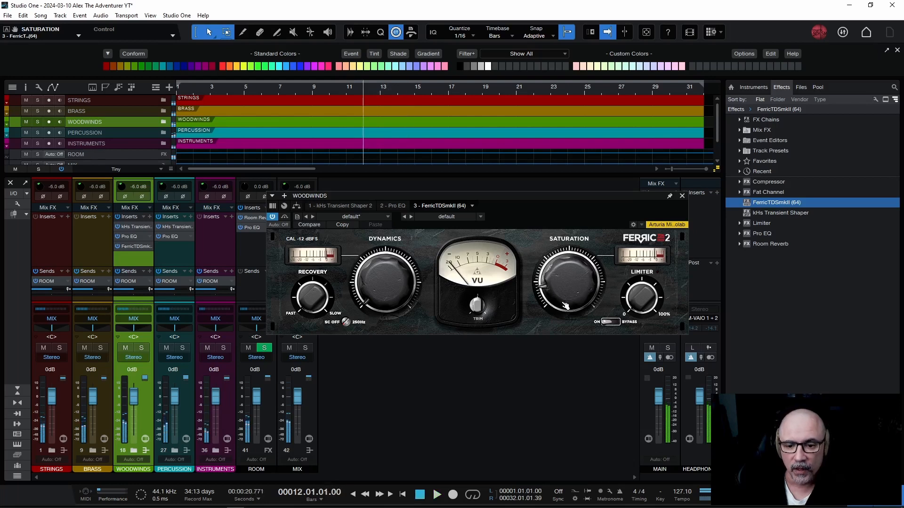
key(space)
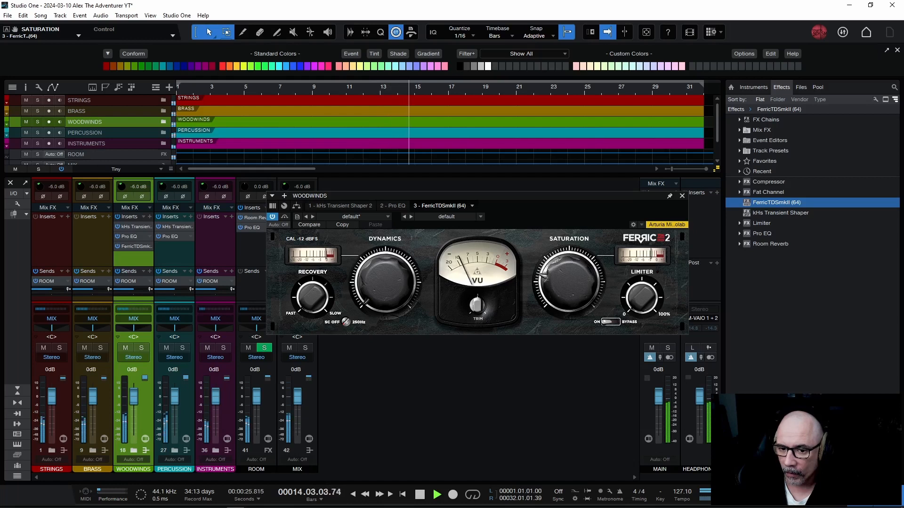
key(space)
key(space)
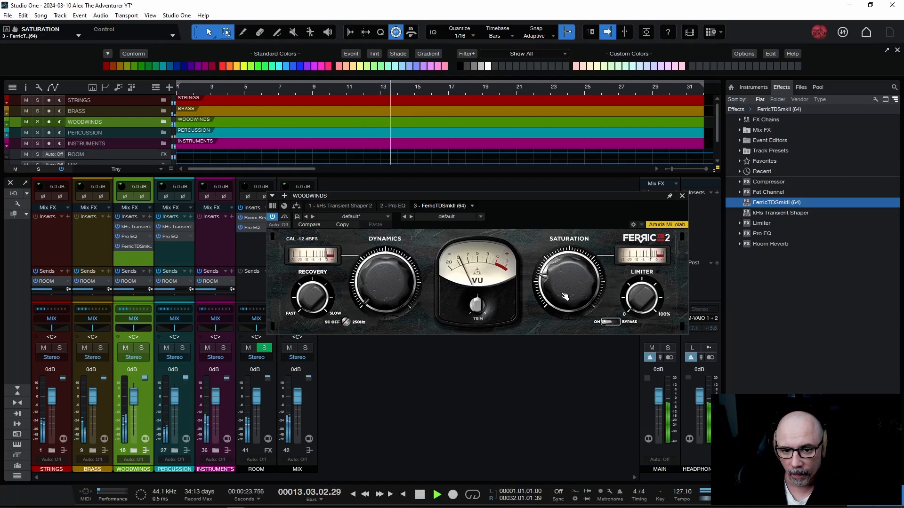
key(space)
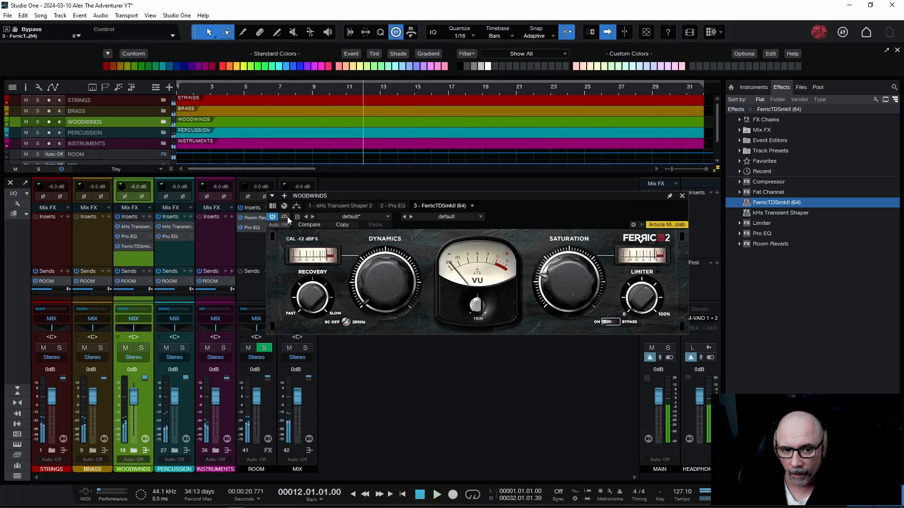
- Bypass FerricTDSmkII on the woodwinds and re-enable it to compare the full mix with and without saturation
click(285, 216)
key(space)
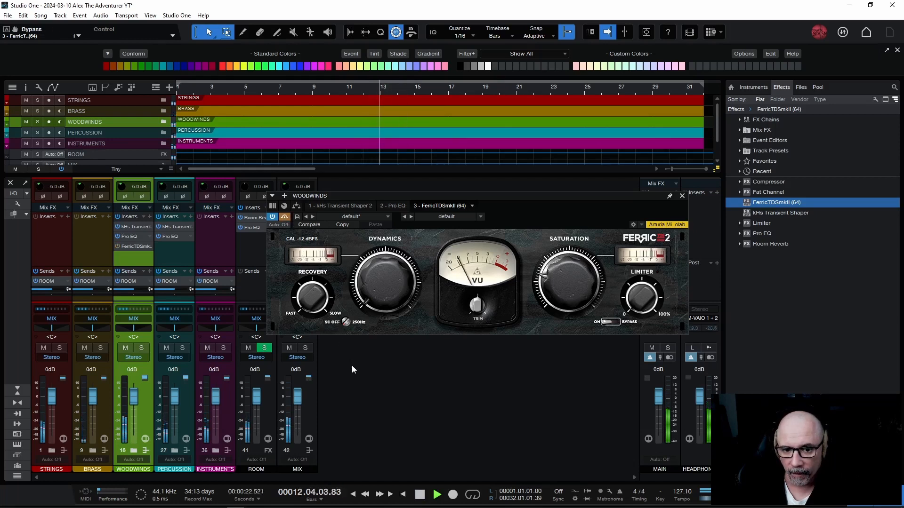
click(285, 216)
key(space)
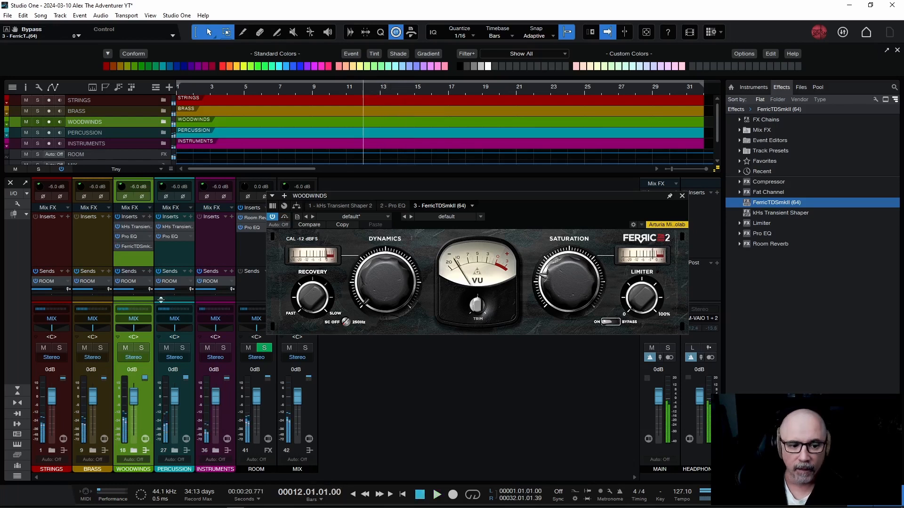
- Solo the WOODWINDS bus, compare its sound with FerricTDSmkII active and bypassed, and close the plug-in window
click(141, 351)
key(space)
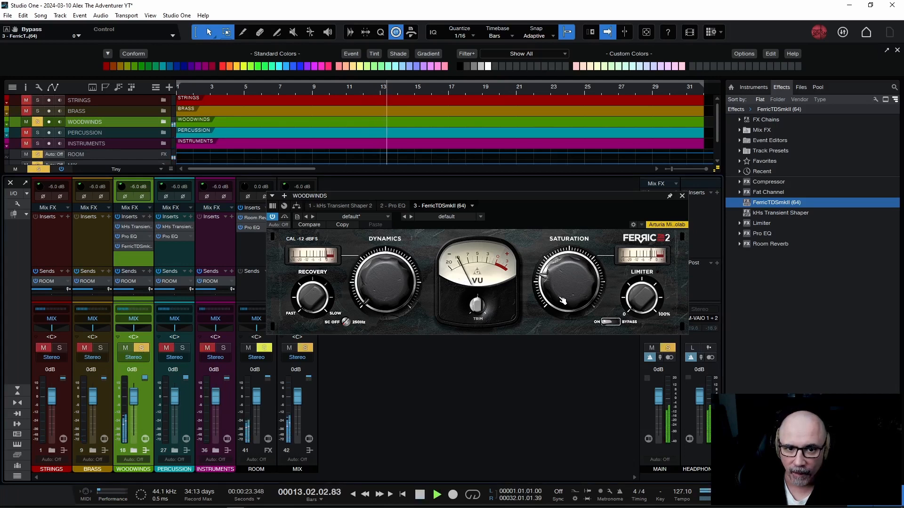
key(space)
click(285, 217)
key(space)
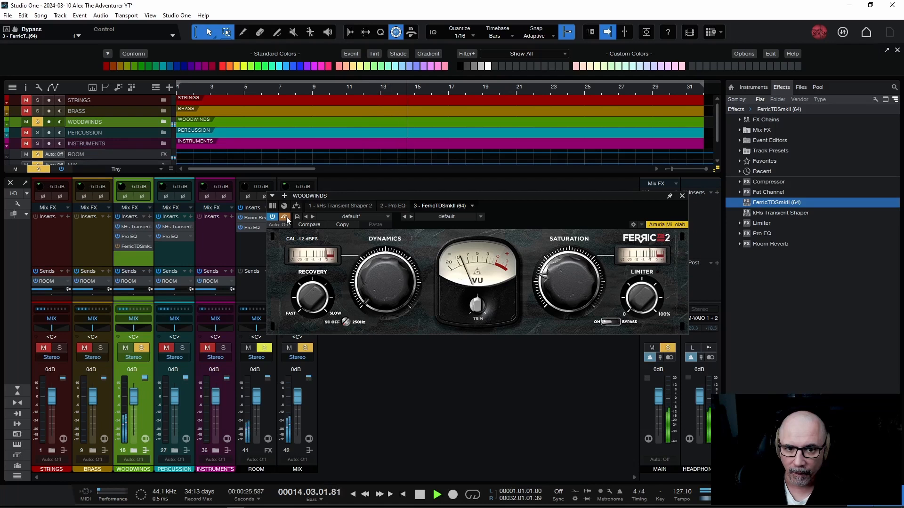
key(space)
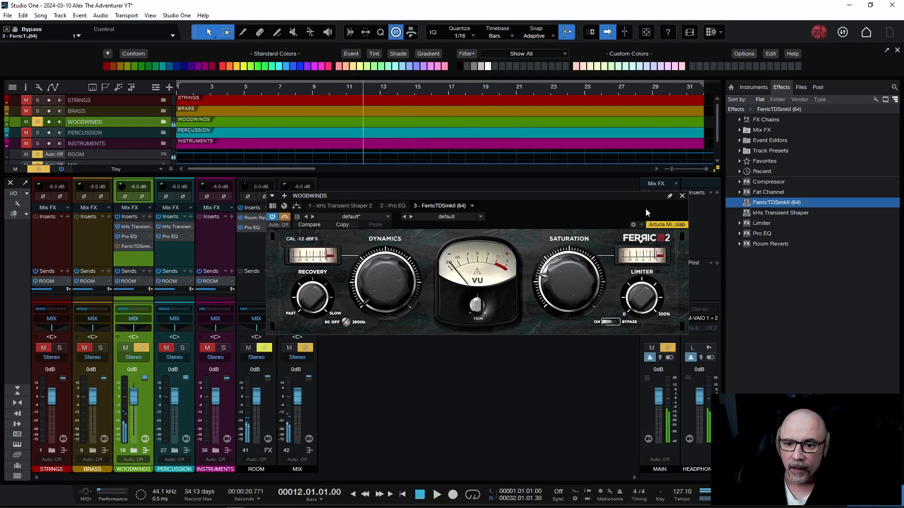
click(682, 197)
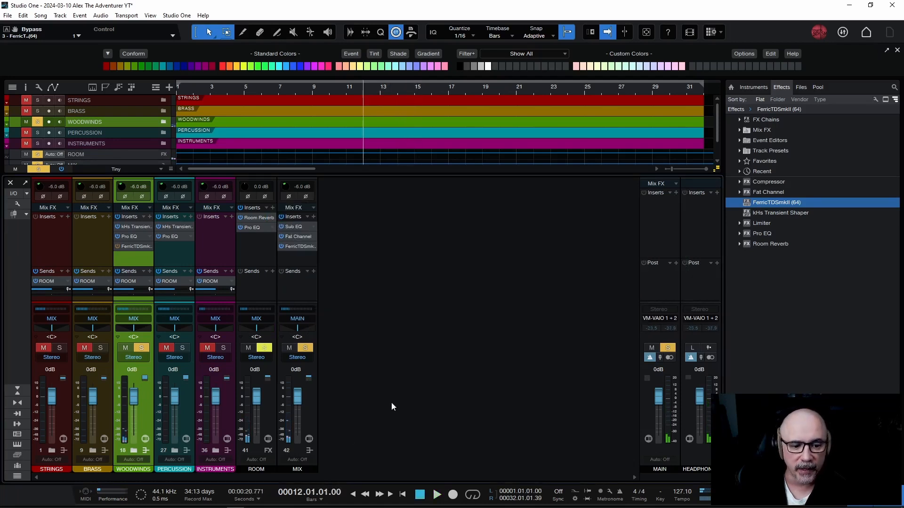
- Expand the WOODWINDS folder and play the soloed section to check the levels of its individual tracks
click(134, 451)
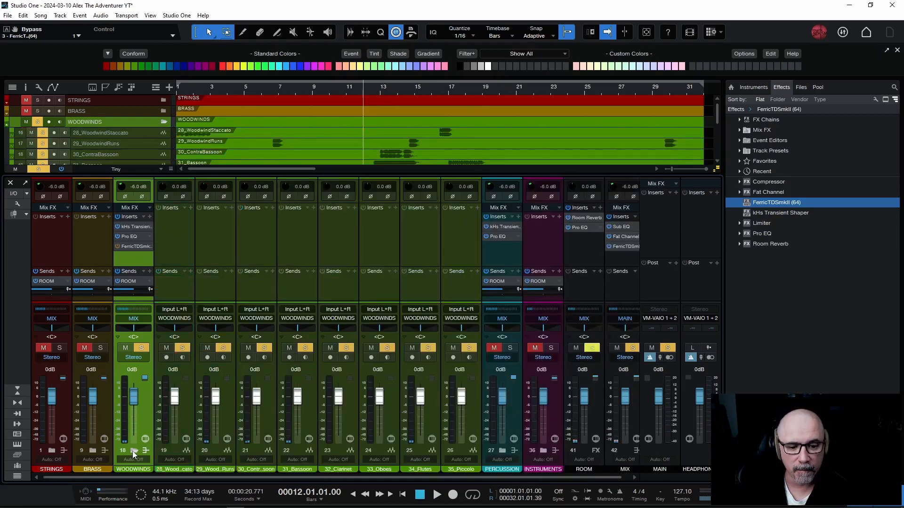
key(space)
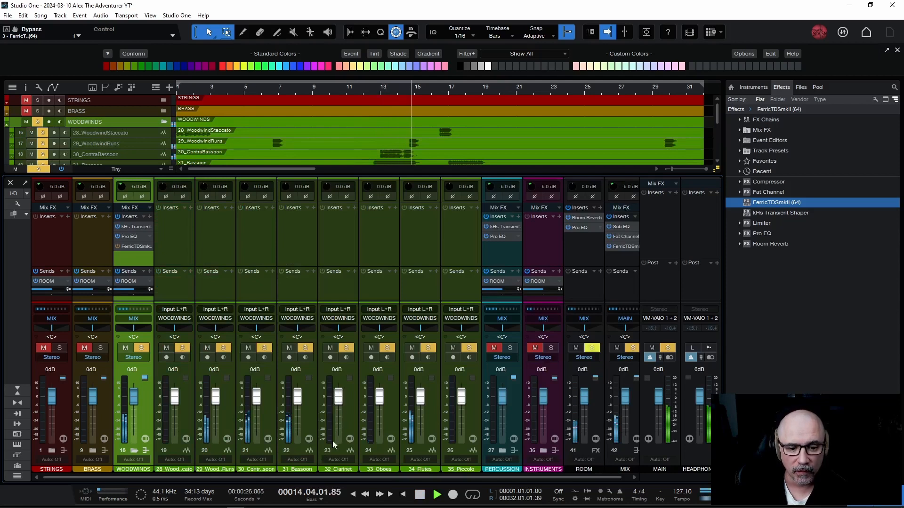
key(space)
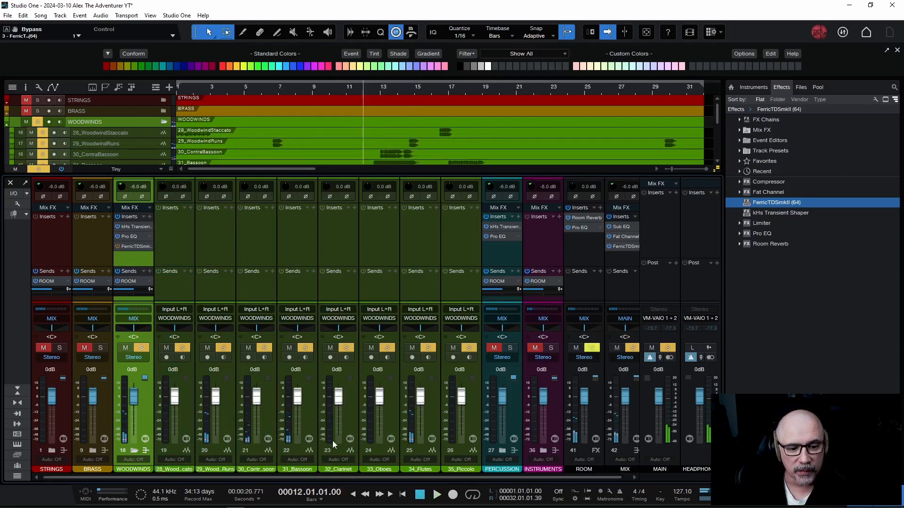
key(space)
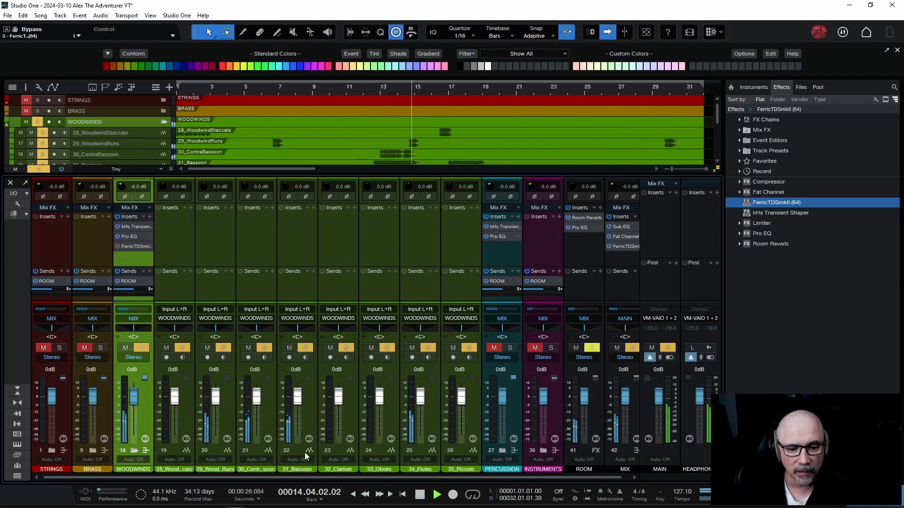
key(space)
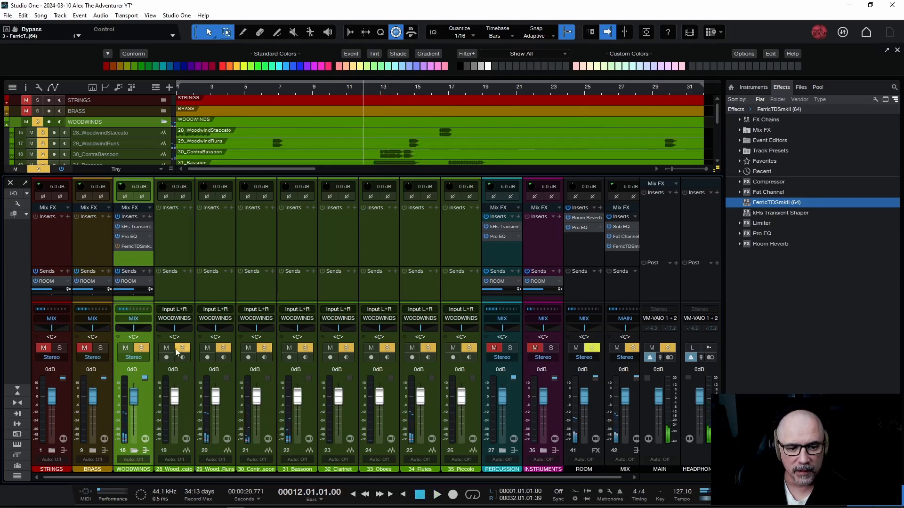
- Solo only the 31_Bassoon track instead of the whole bus and raise its volume to +2.5 dB
click(143, 348)
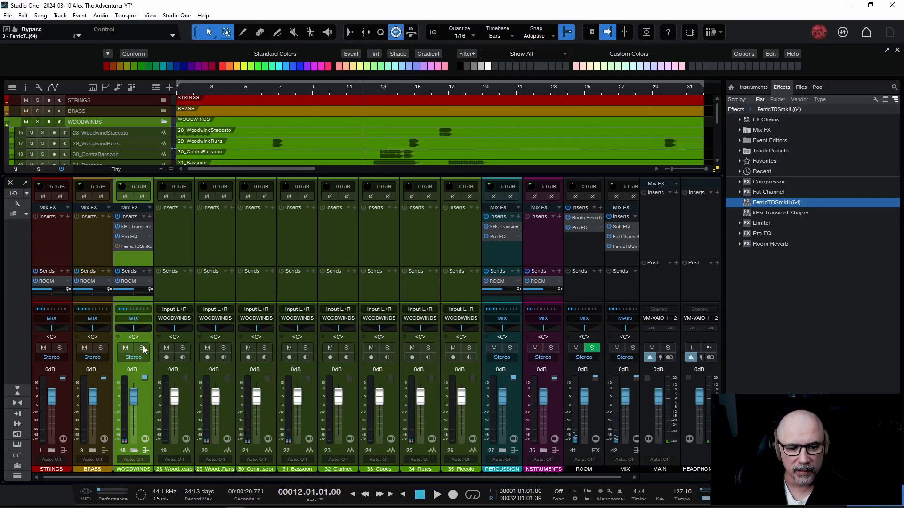
click(304, 350)
key(space)
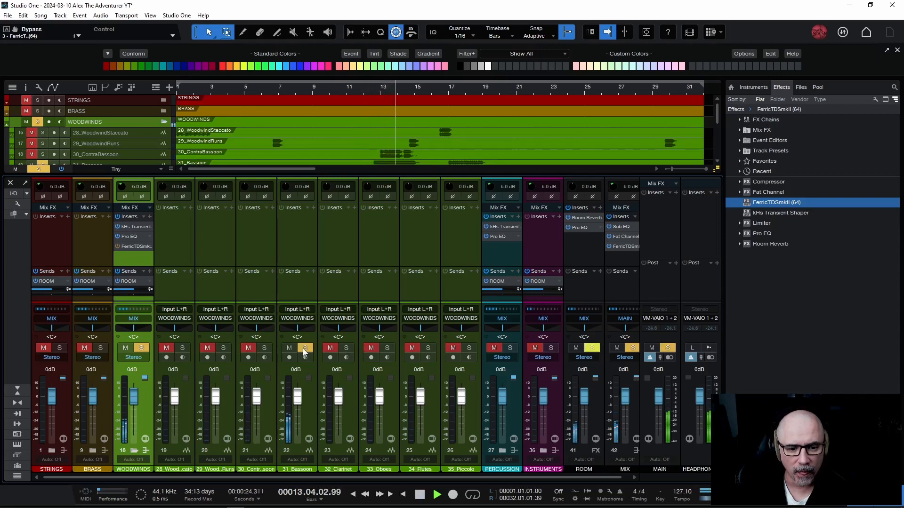
key(space)
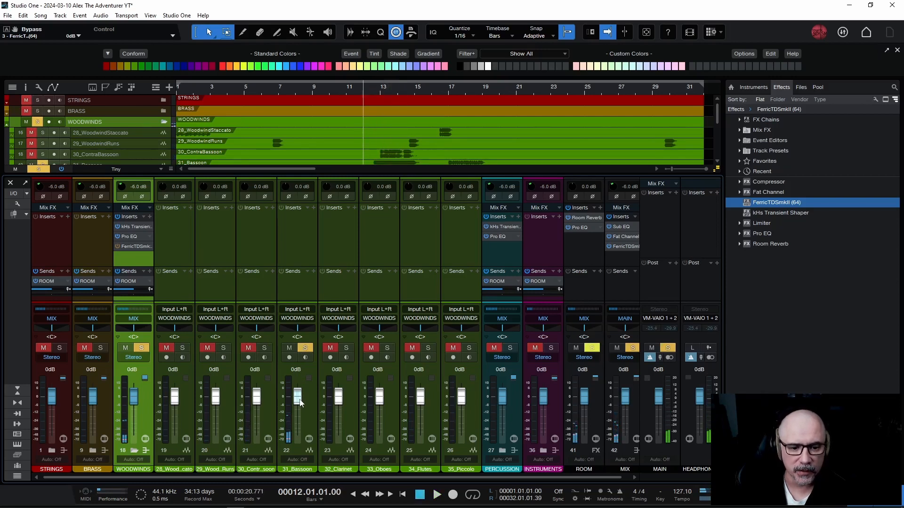
scroll(300, 402, up, 5)
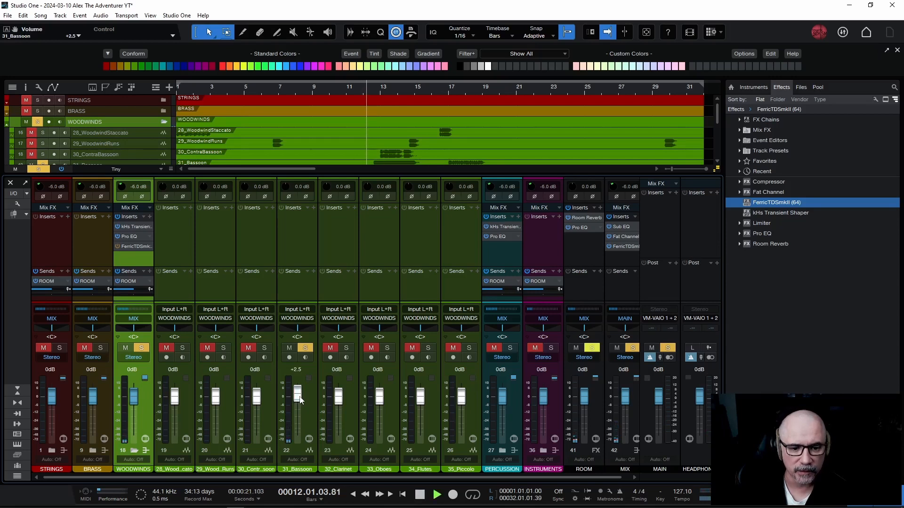
- Solo the whole WOODWINDS bus and play it to hear the bassoon within the section
click(142, 348)
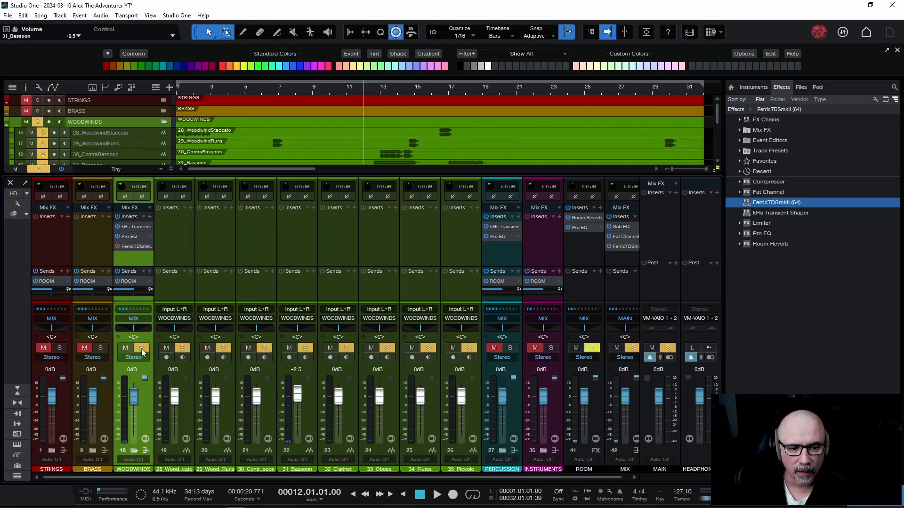
key(space)
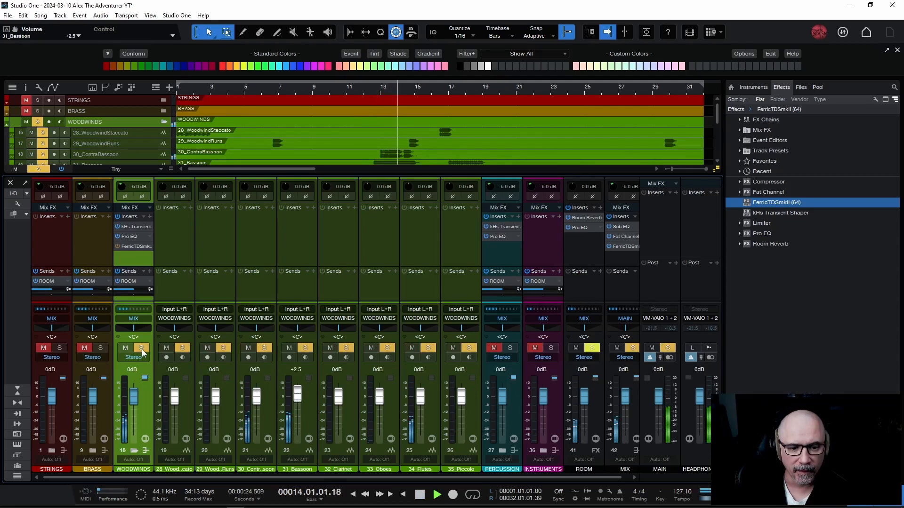
key(space)
- Unsolo the WOODWINDS bus and set the 31_Bassoon volume to +1.7 dB while checking the full mix
click(142, 348)
key(space)
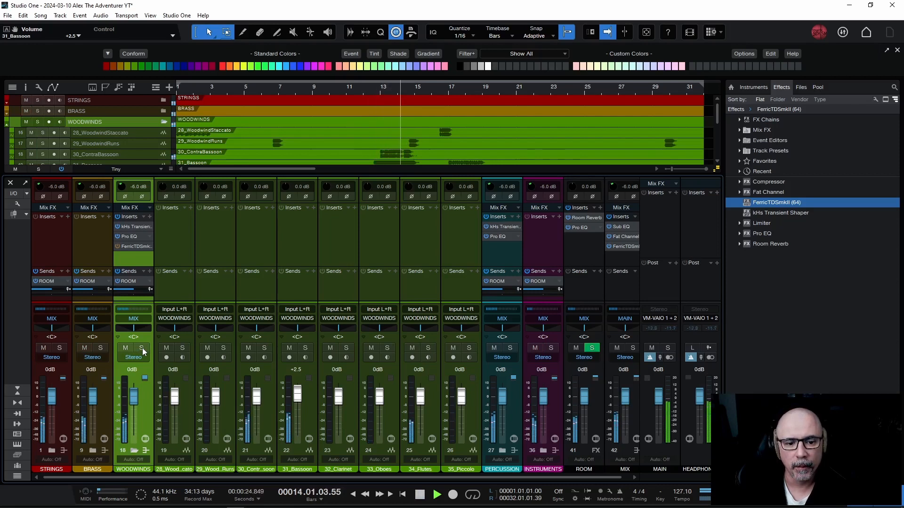
key(space)
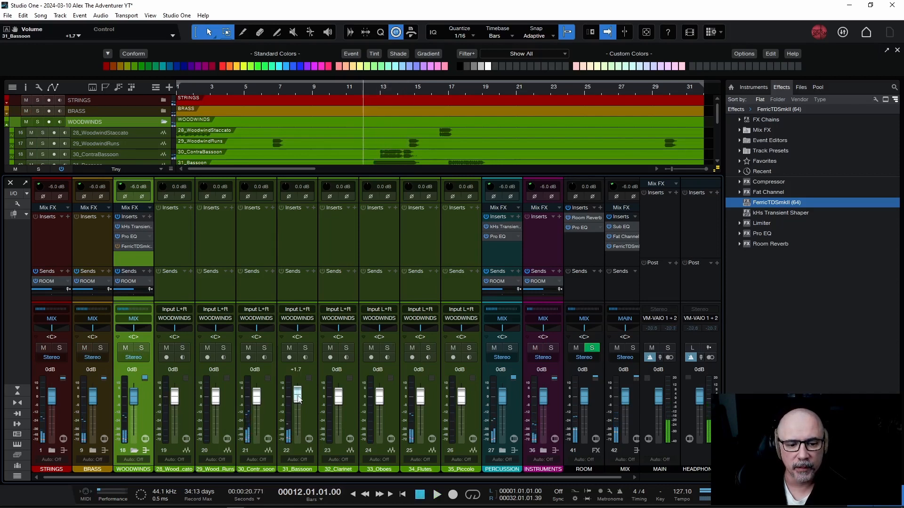
key(space)
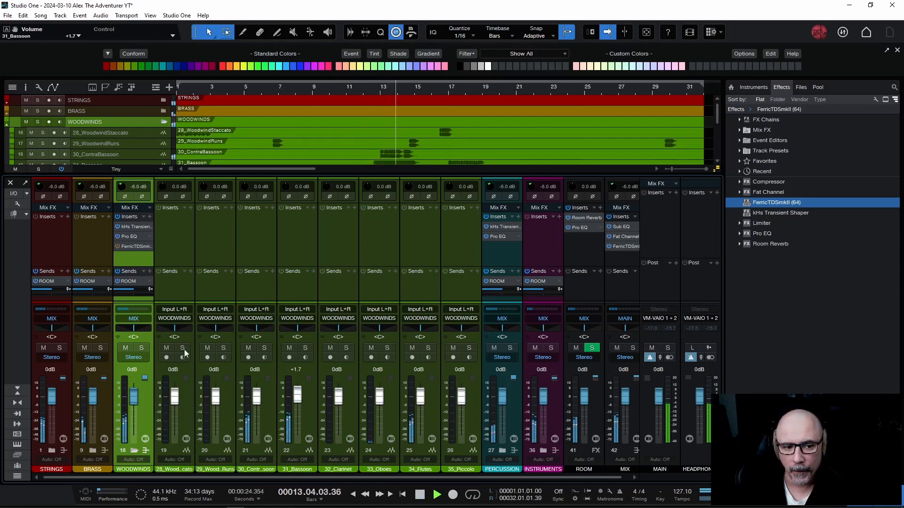
- Compare the full mix with the woodwinds' FerricTDSmkII active and bypassed, and close its window
click(117, 247)
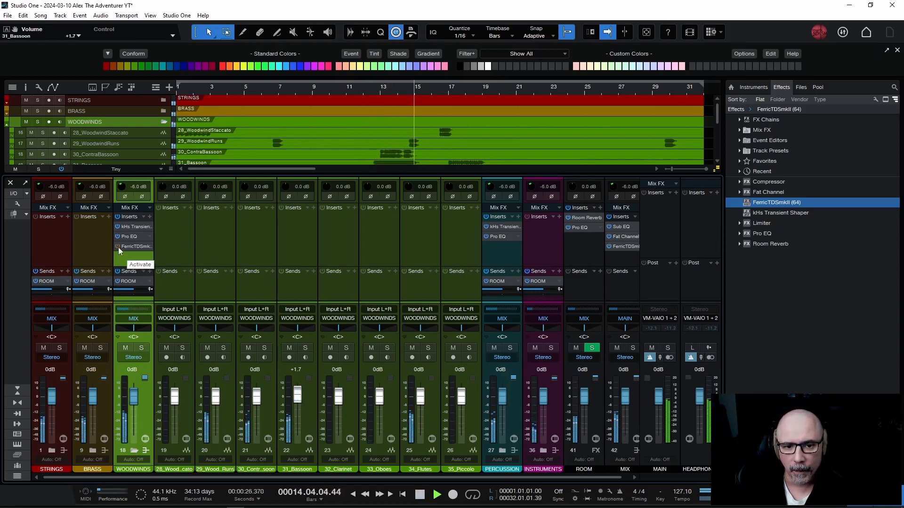
key(space)
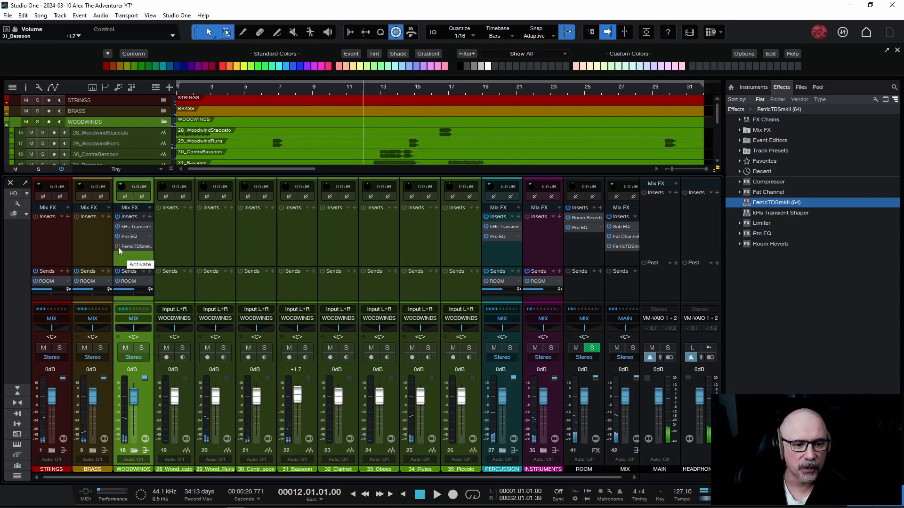
key(space)
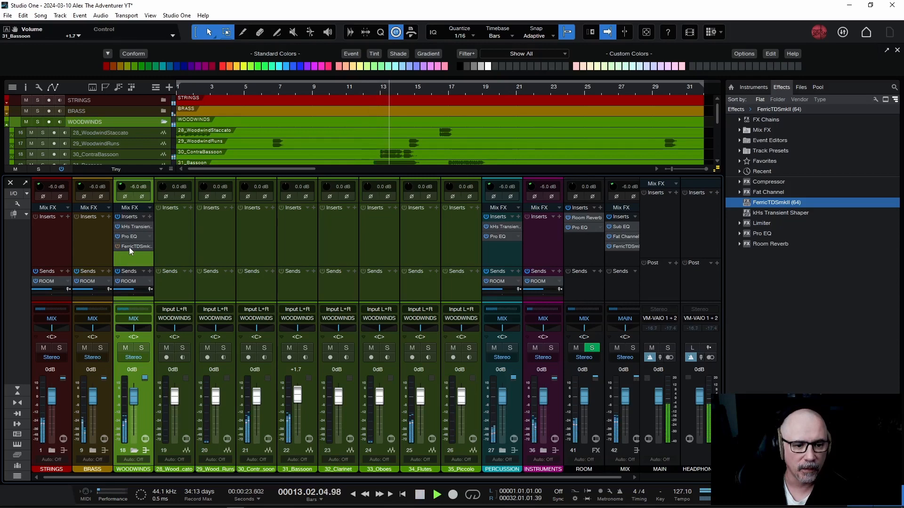
click(129, 247)
key(space)
click(283, 218)
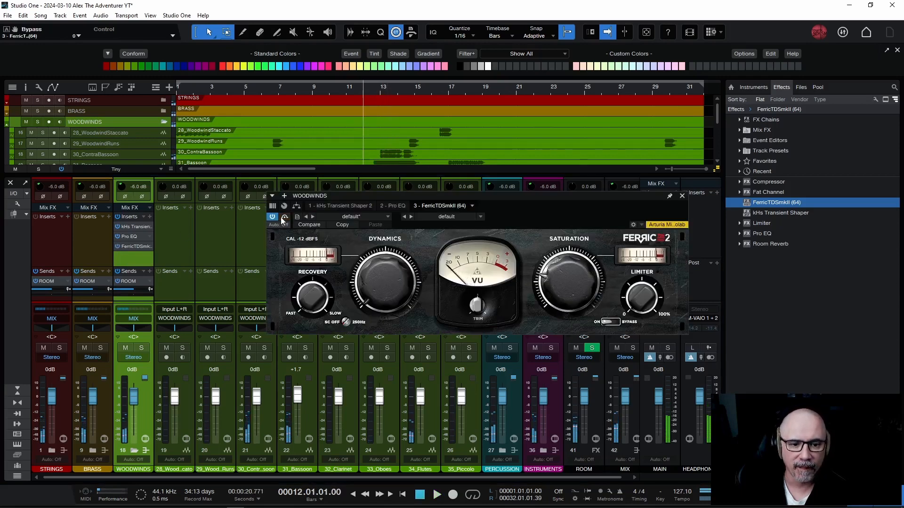
key(space)
click(284, 217)
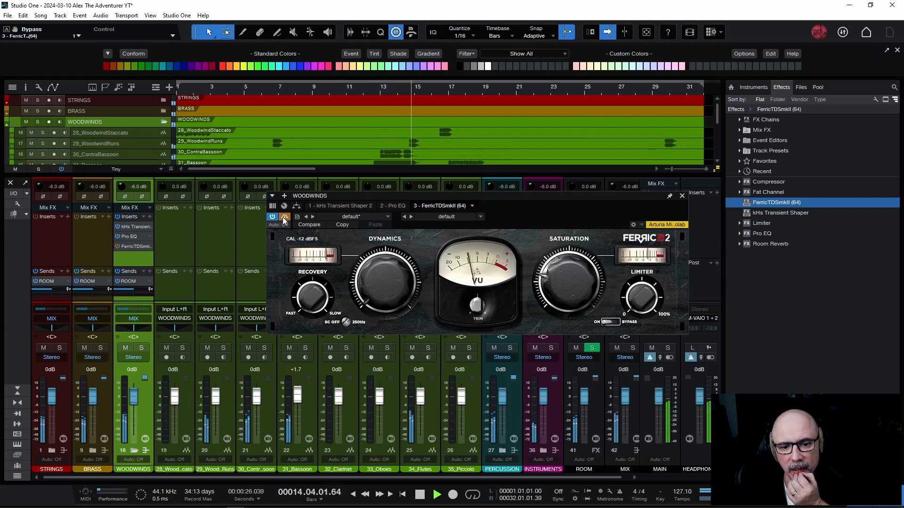
key(space)
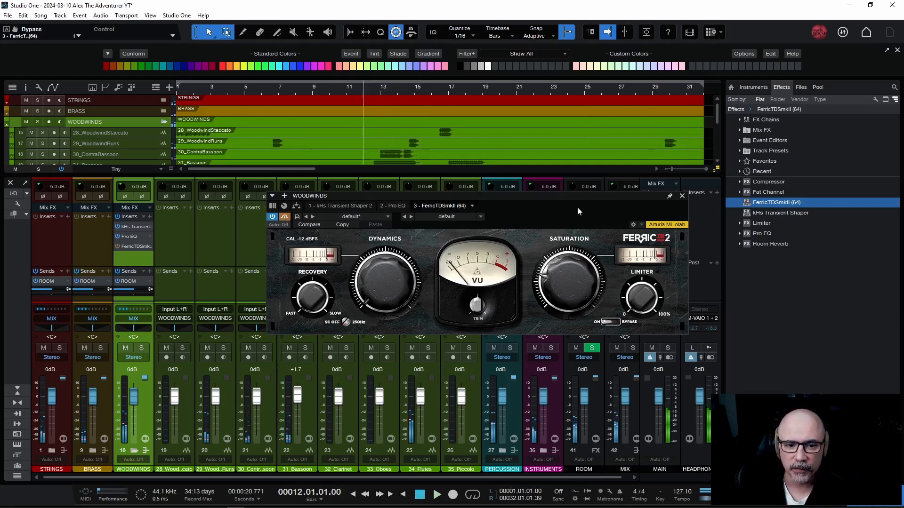
click(682, 197)
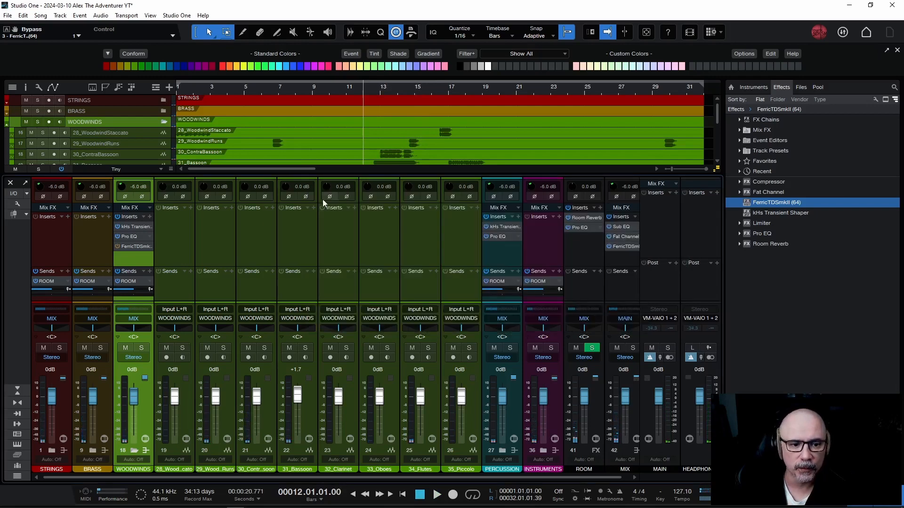
- Re-enable FerricTDSmkII on the WOODWINDS bus, close its window and collapse the WOODWINDS folder
click(129, 246)
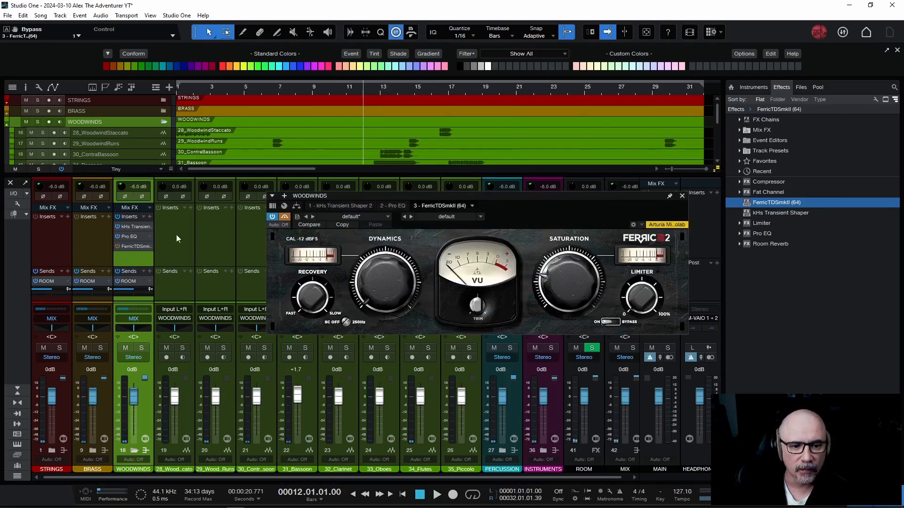
click(681, 196)
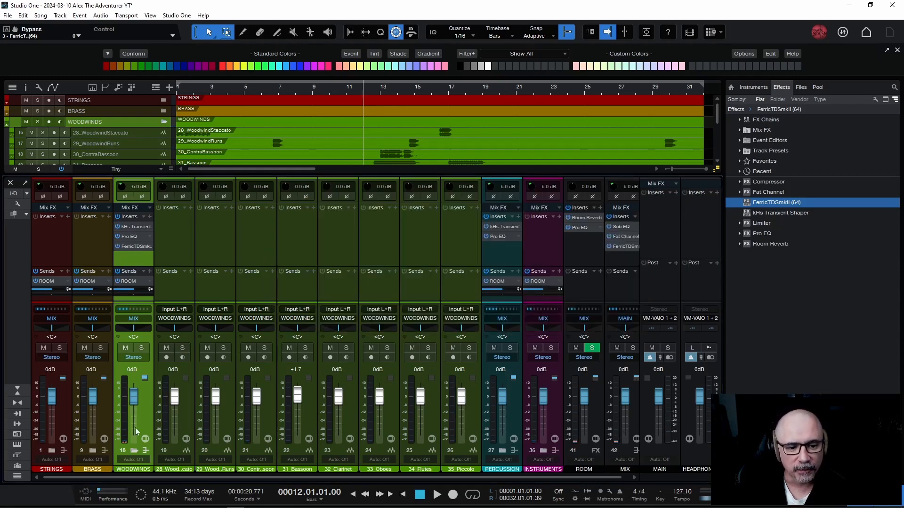
click(134, 450)
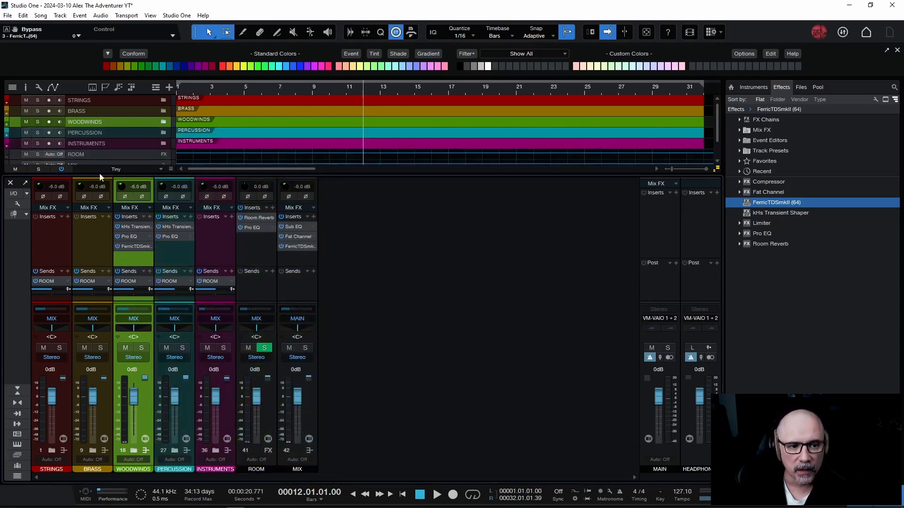
- Play the full mix from the start of the song to check the overall balance
click(177, 92)
key(space)
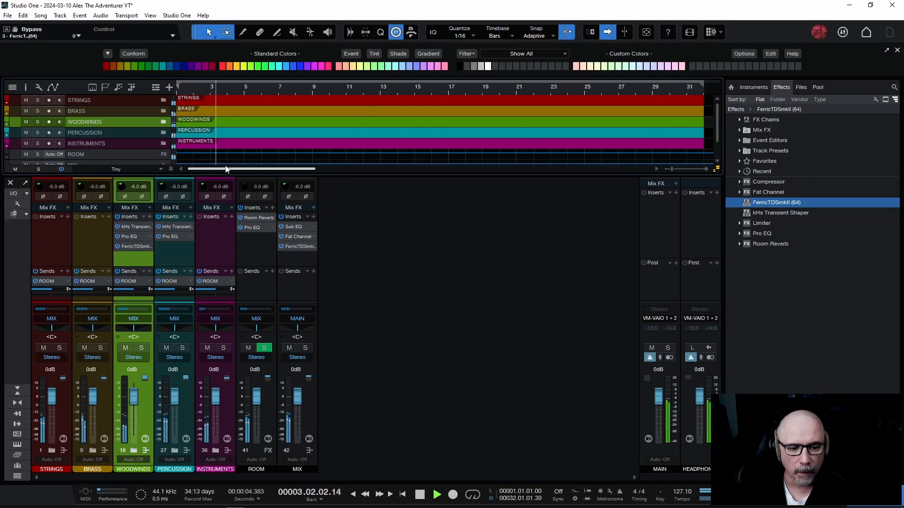
key(space)
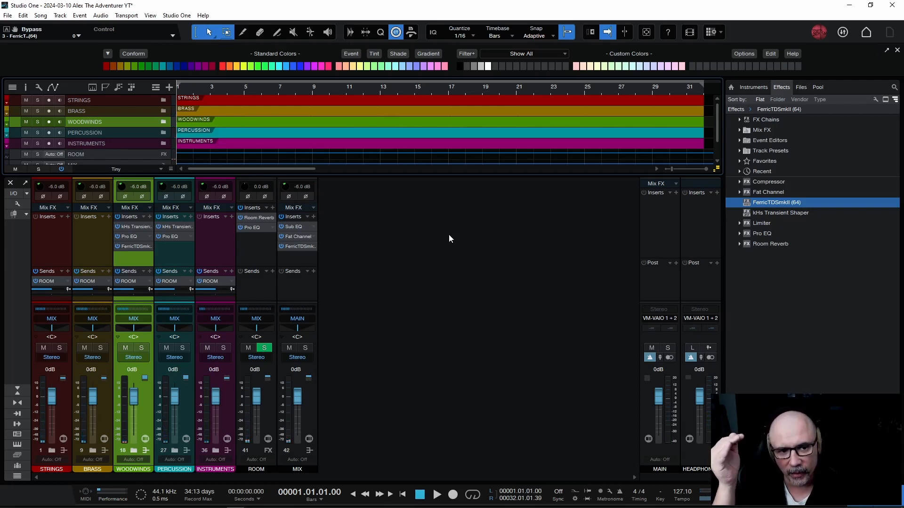
key(space)
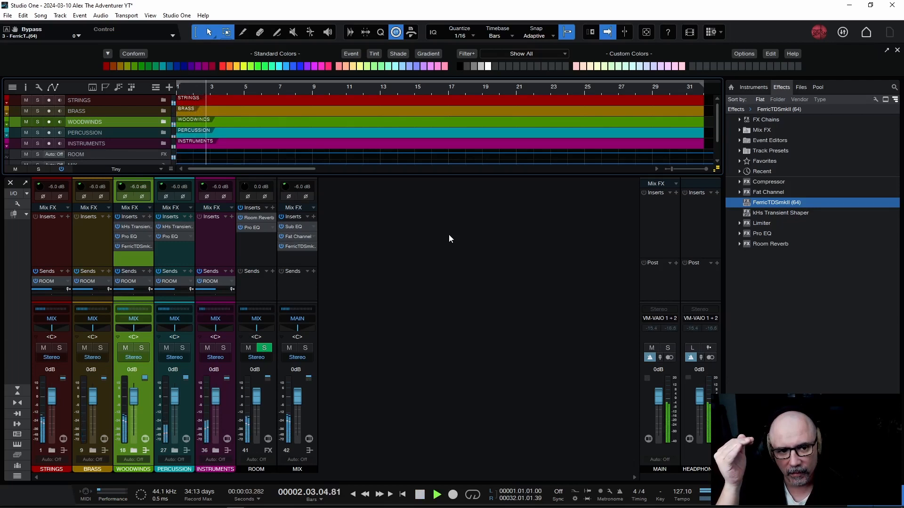
key(space)
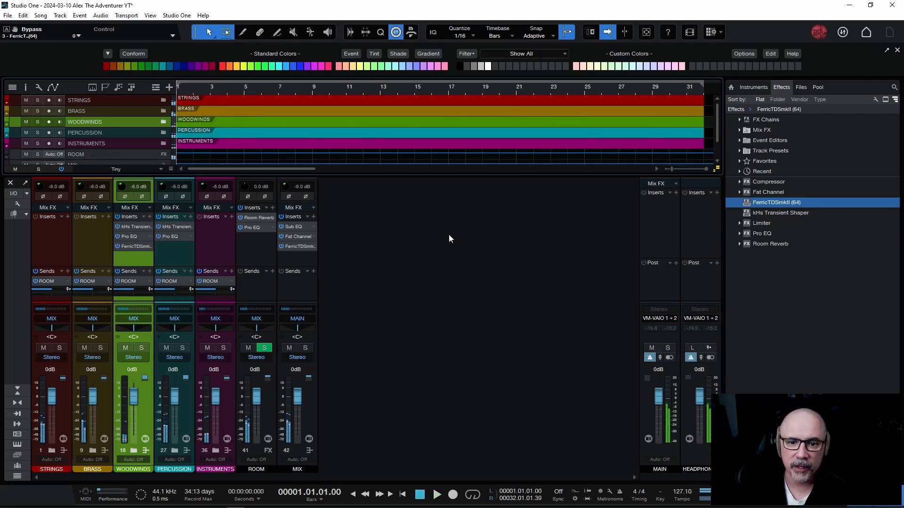
- Play the full mix from bar 19 to check the balance in the second half of the song
click(481, 87)
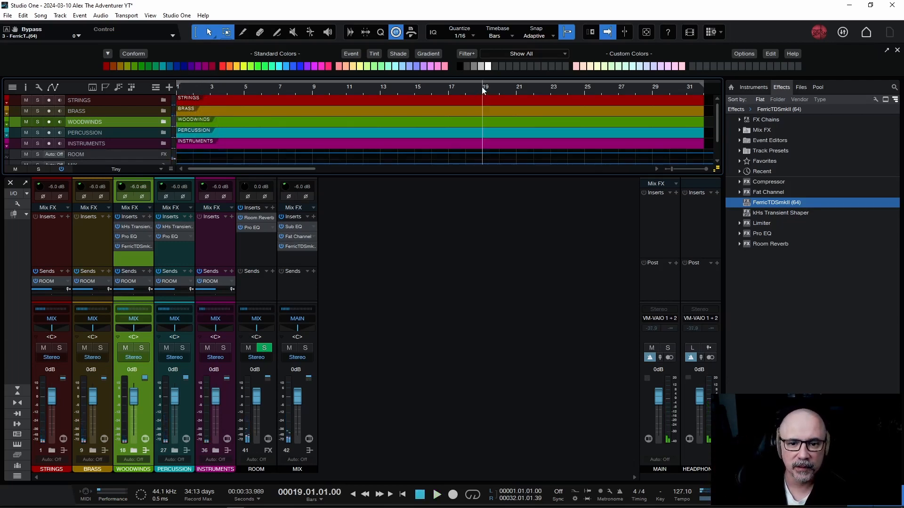
key(space)
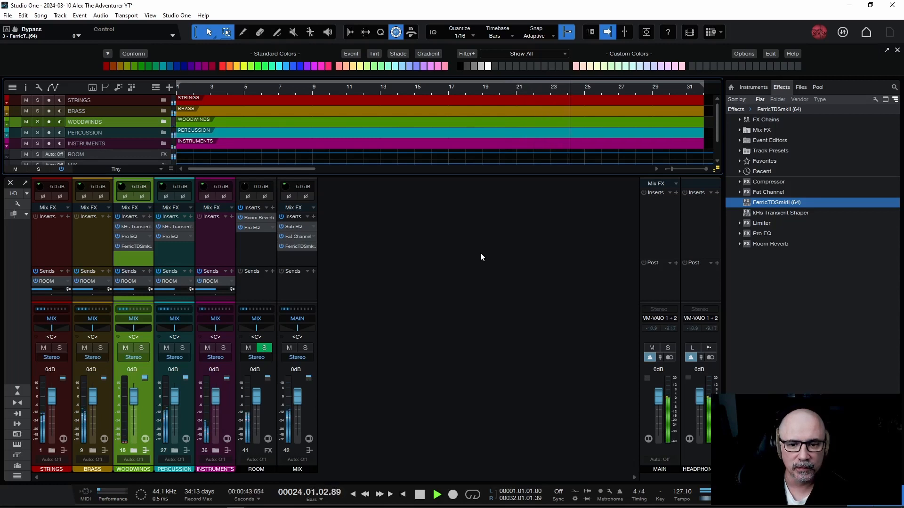
key(space)
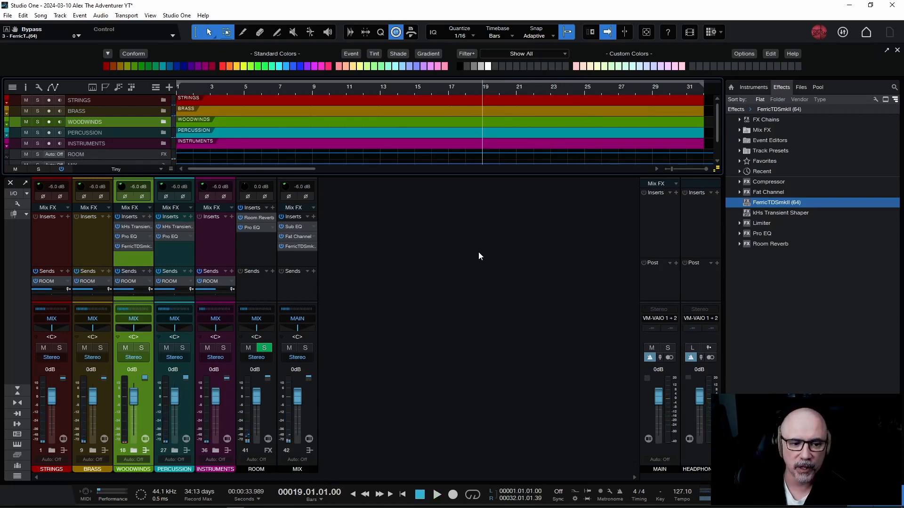
- Select the PERCUSSION bus together with WOODWINDS and play the full mix from bar 19 to compare their inserts active and bypassed
click(173, 259)
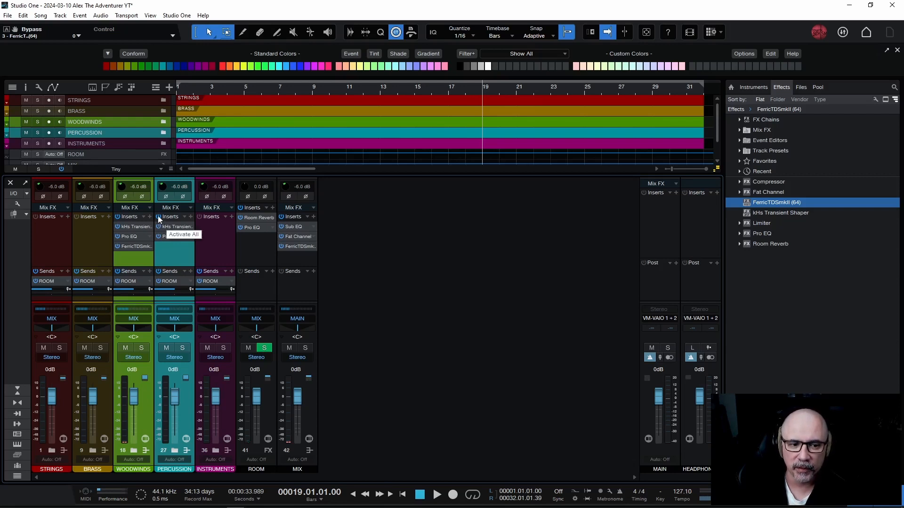
key(space)
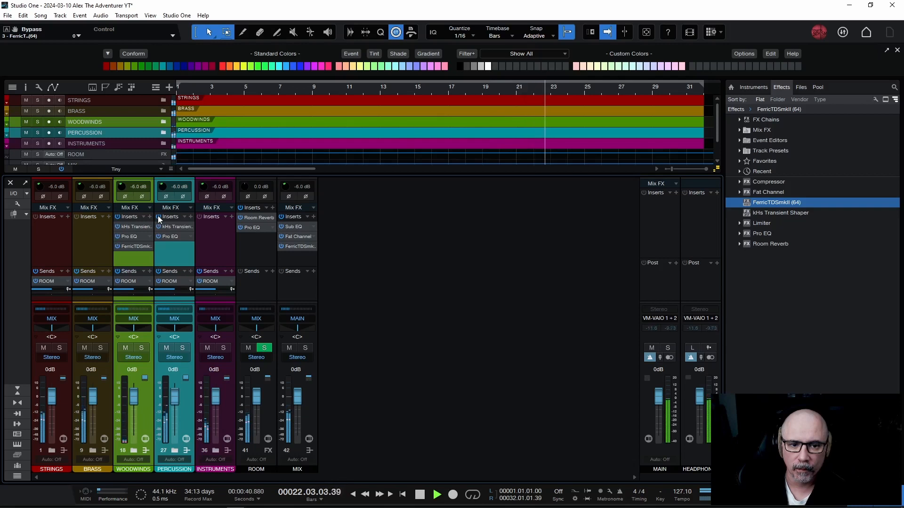
key(space)
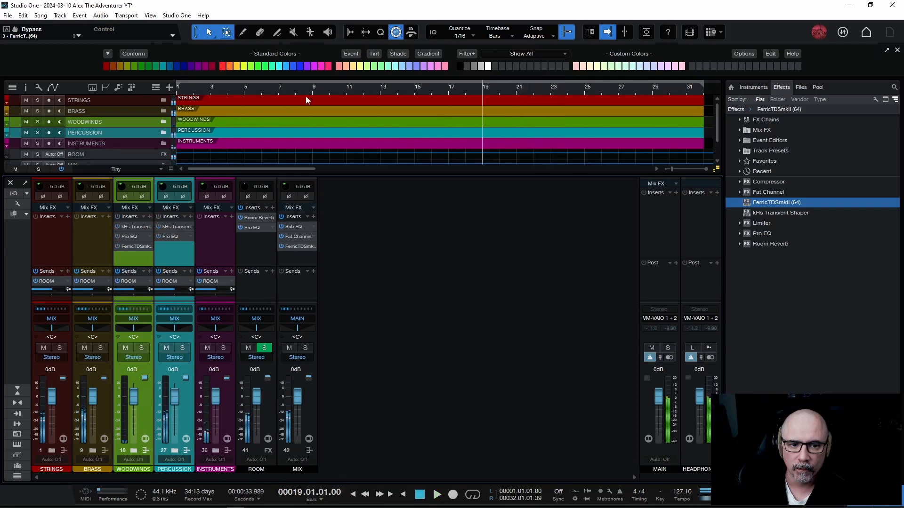
- Play the full mix from bar 9, comparing the WOODWINDS and PERCUSSION inserts active and bypassed, and leave only PERCUSSION selected
click(313, 91)
key(space)
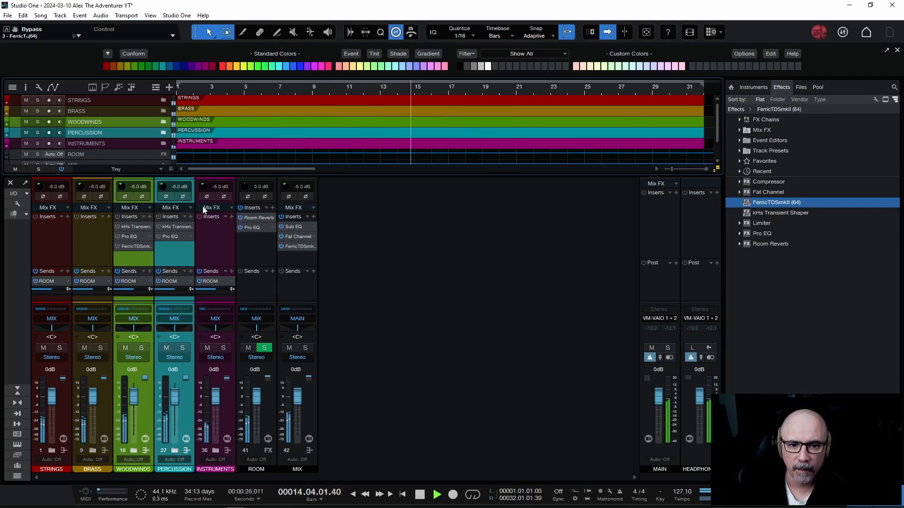
key(space)
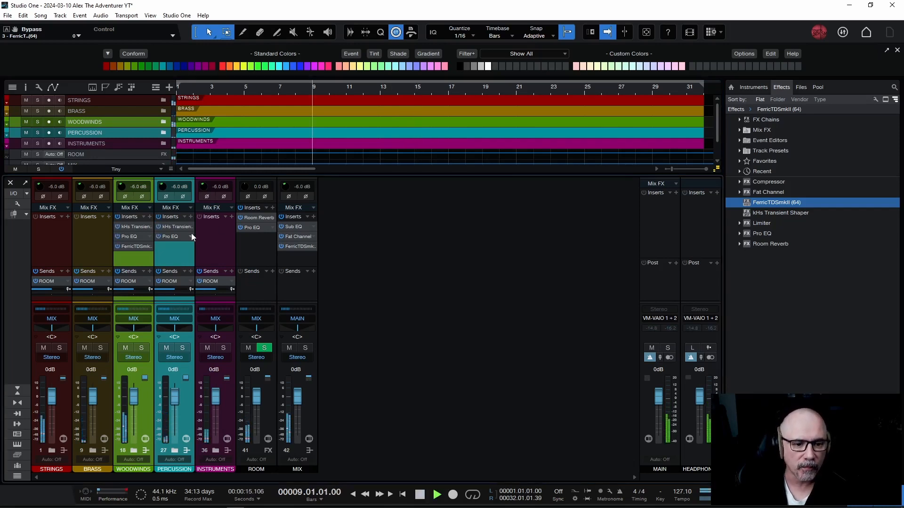
key(space)
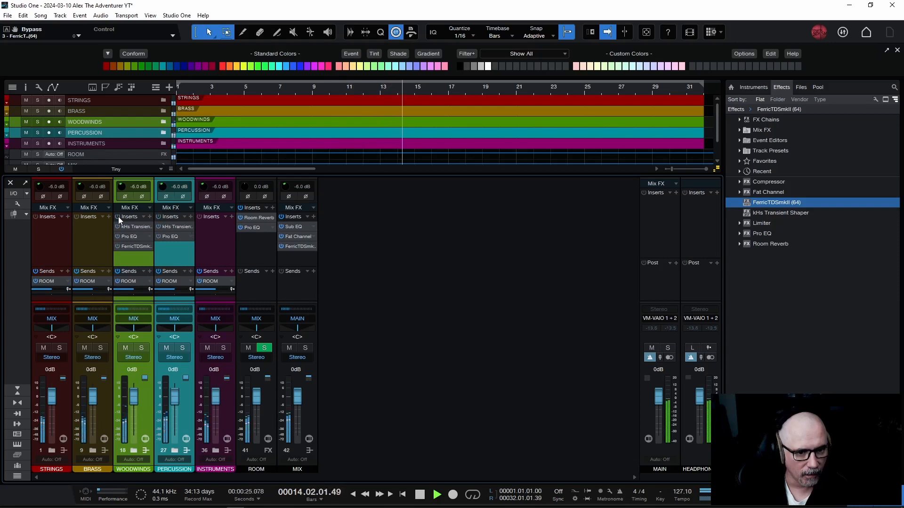
key(space)
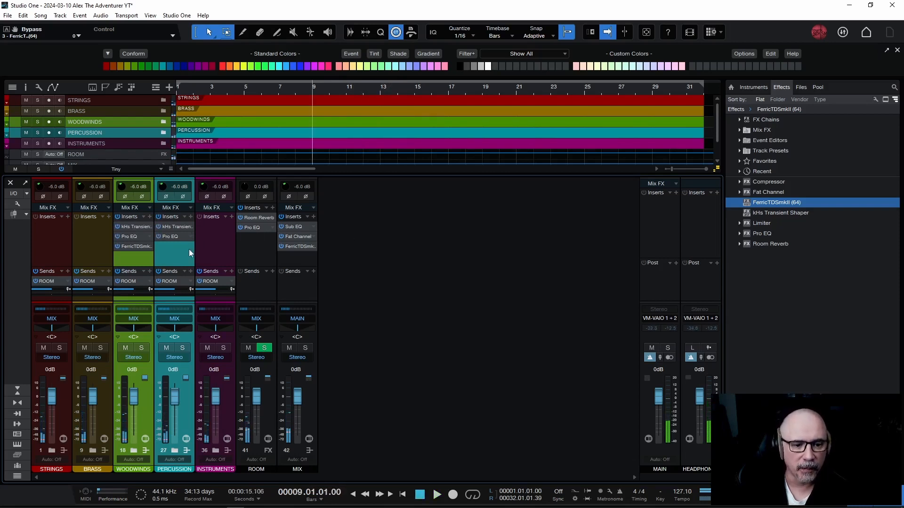
ctrl+click(136, 253)
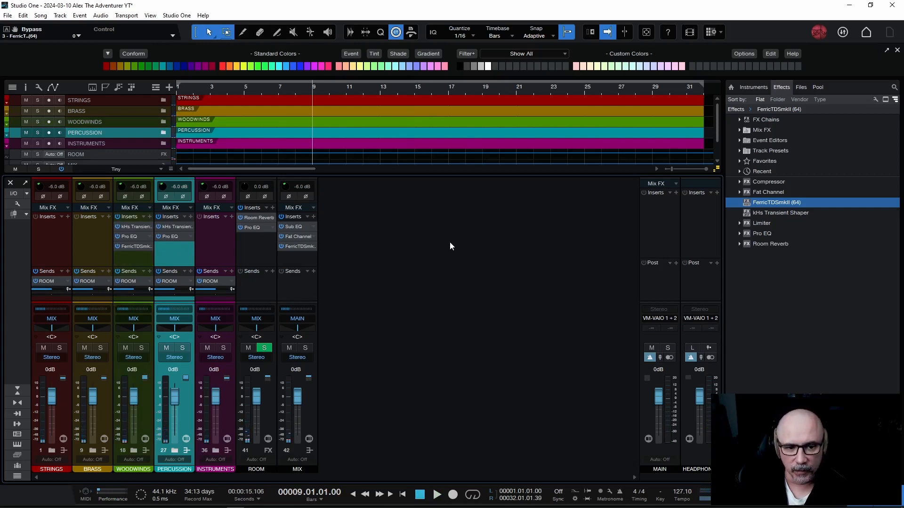